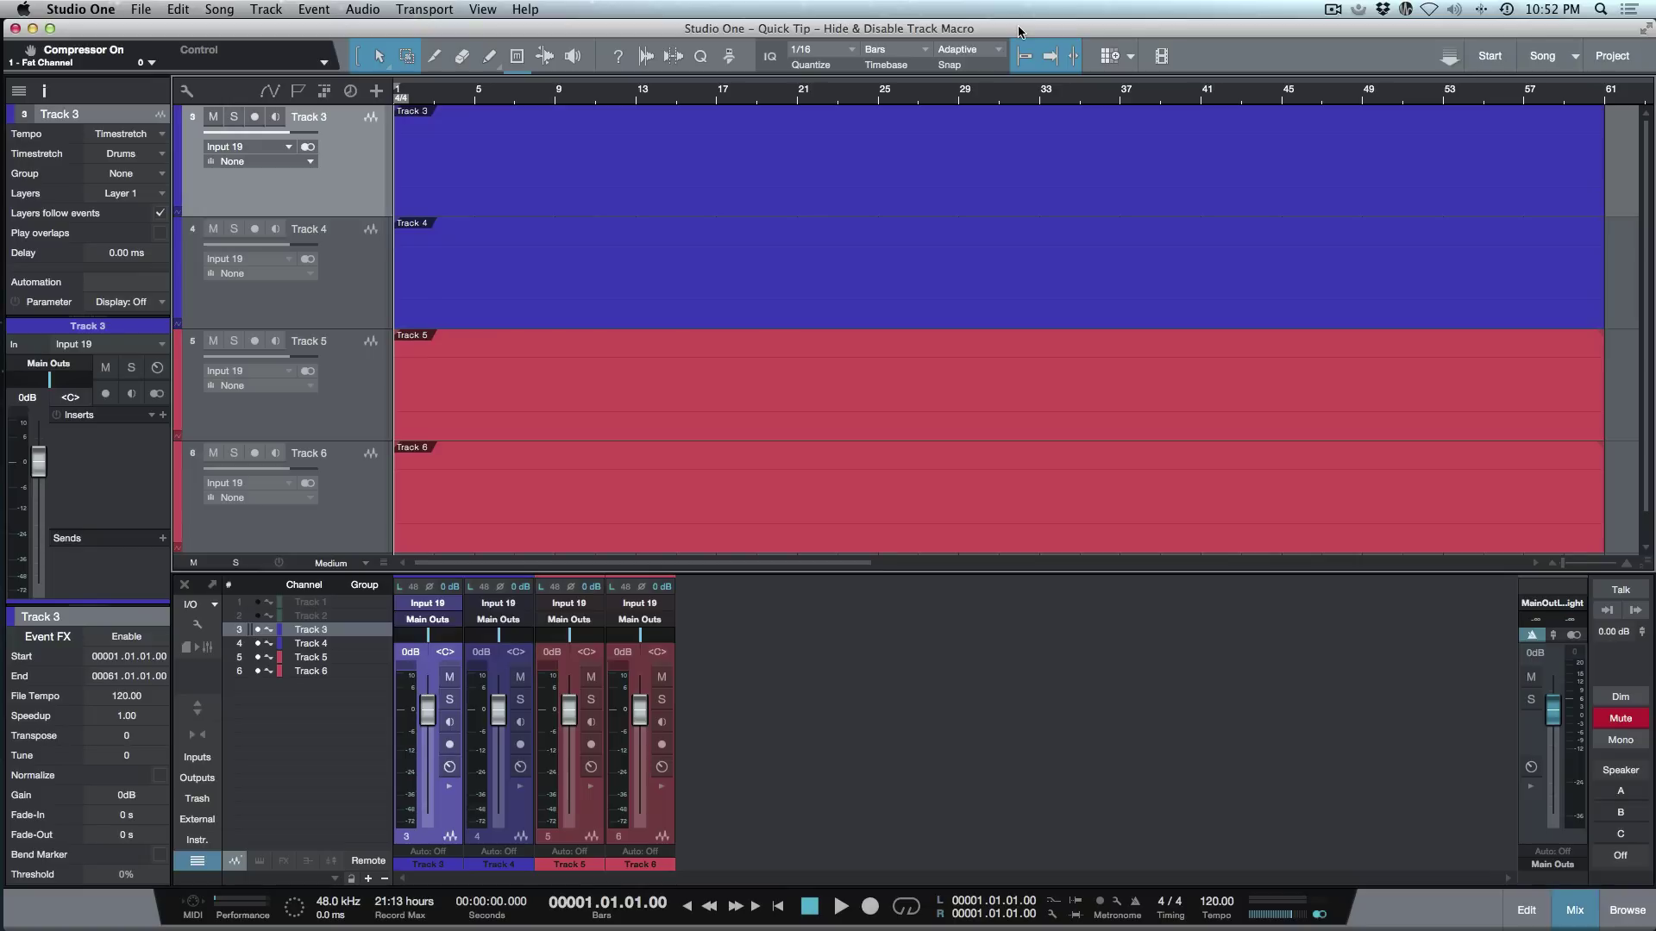
Disable Track 3 from its header's context menu, greying out its event and channel.
right_click(339, 191)
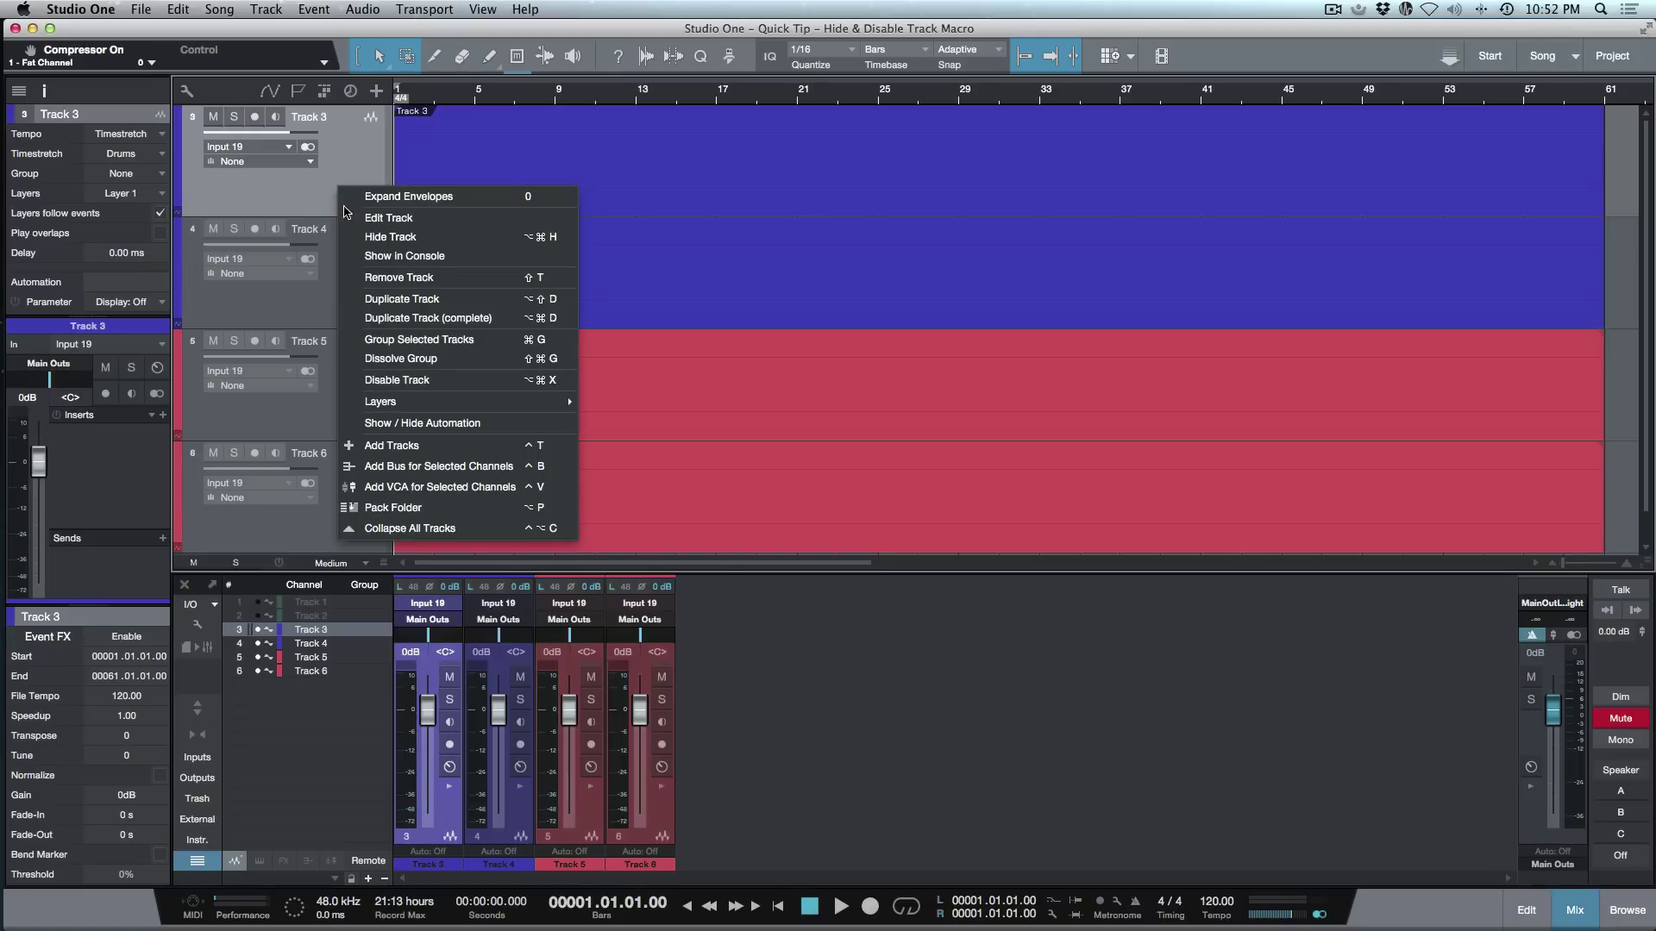
left_click(417, 383)
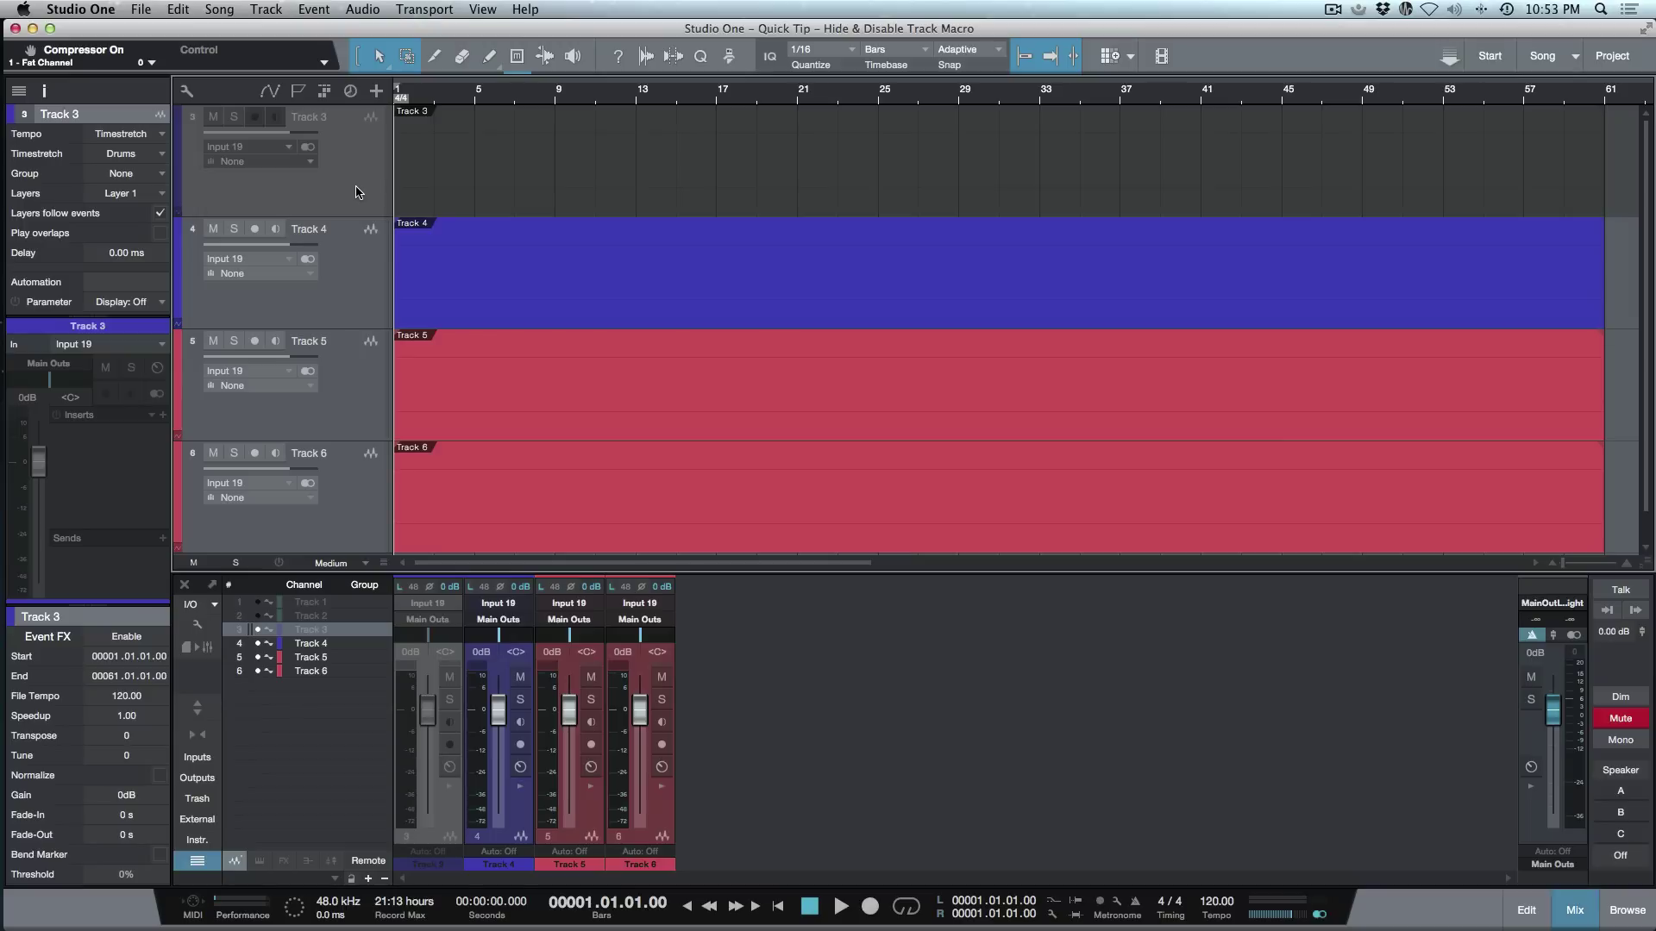
Re-enable Track 3, then show the Macros toolbar and the Macro Organizer.
right_click(357, 191)
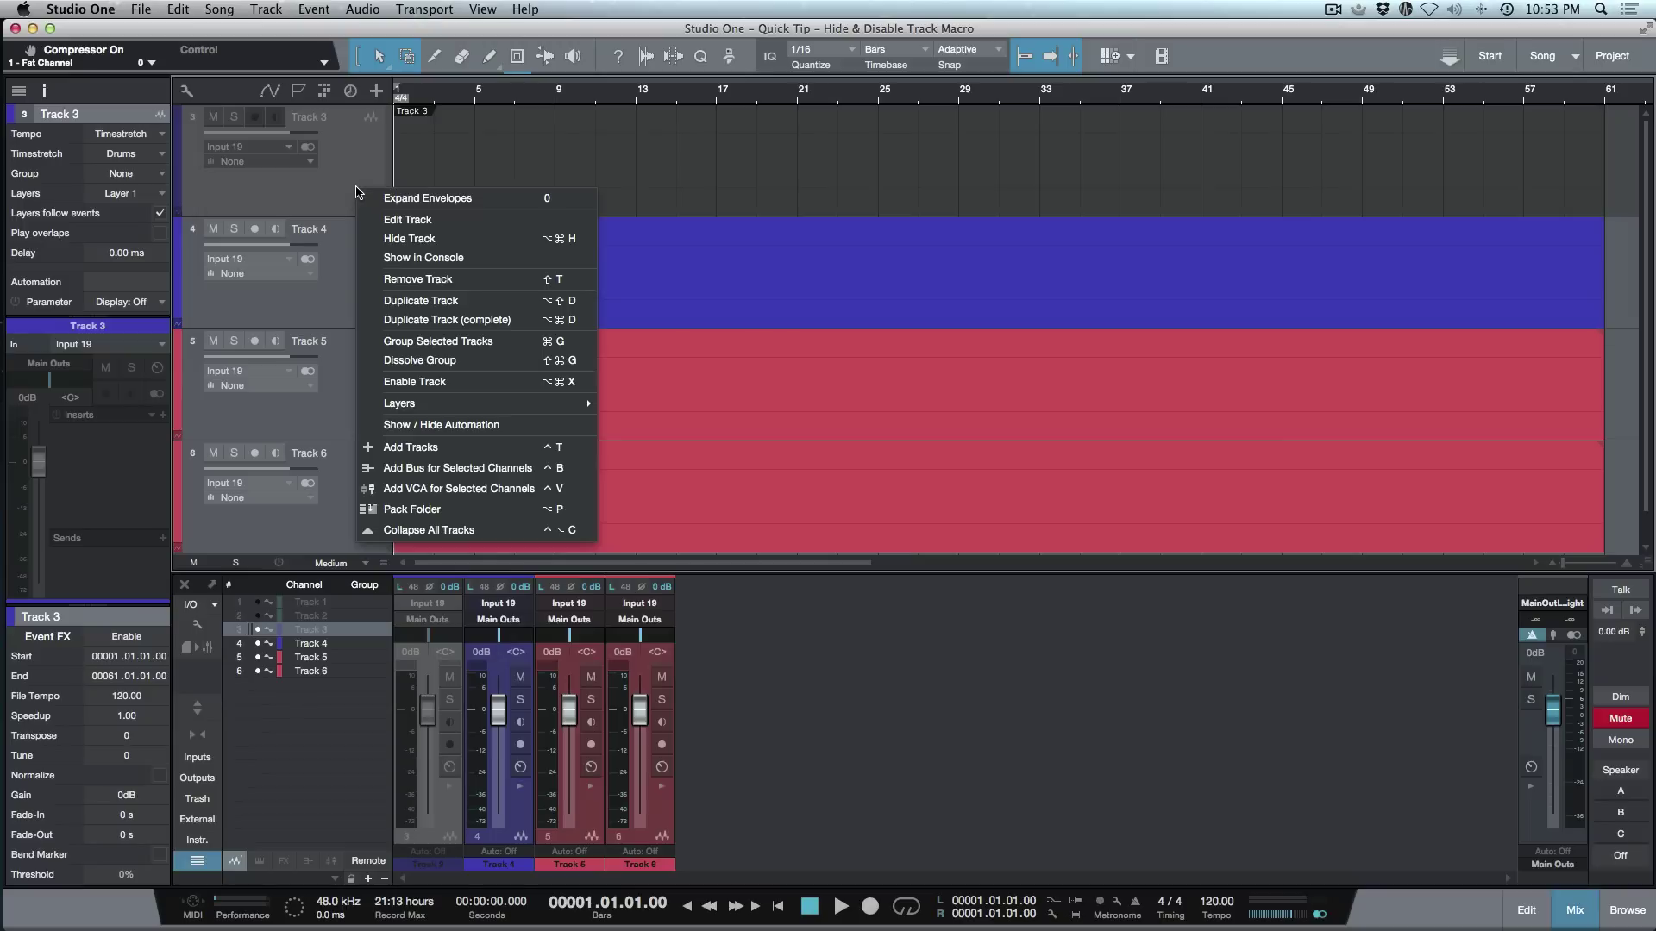
left_click(415, 382)
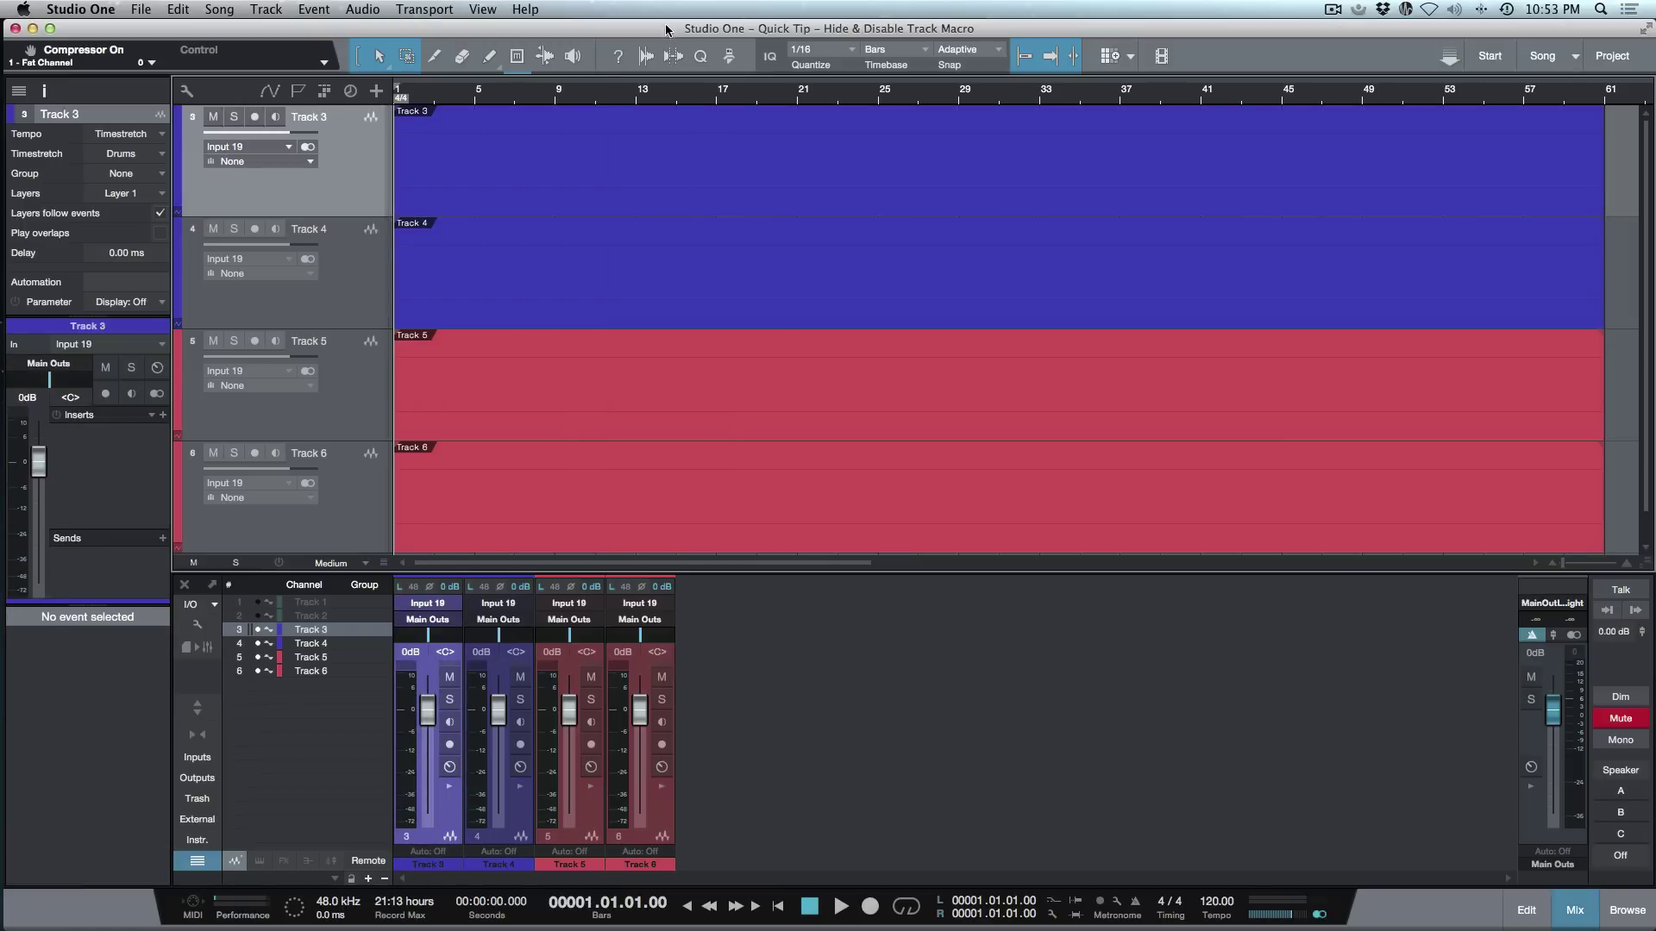
left_click(731, 55)
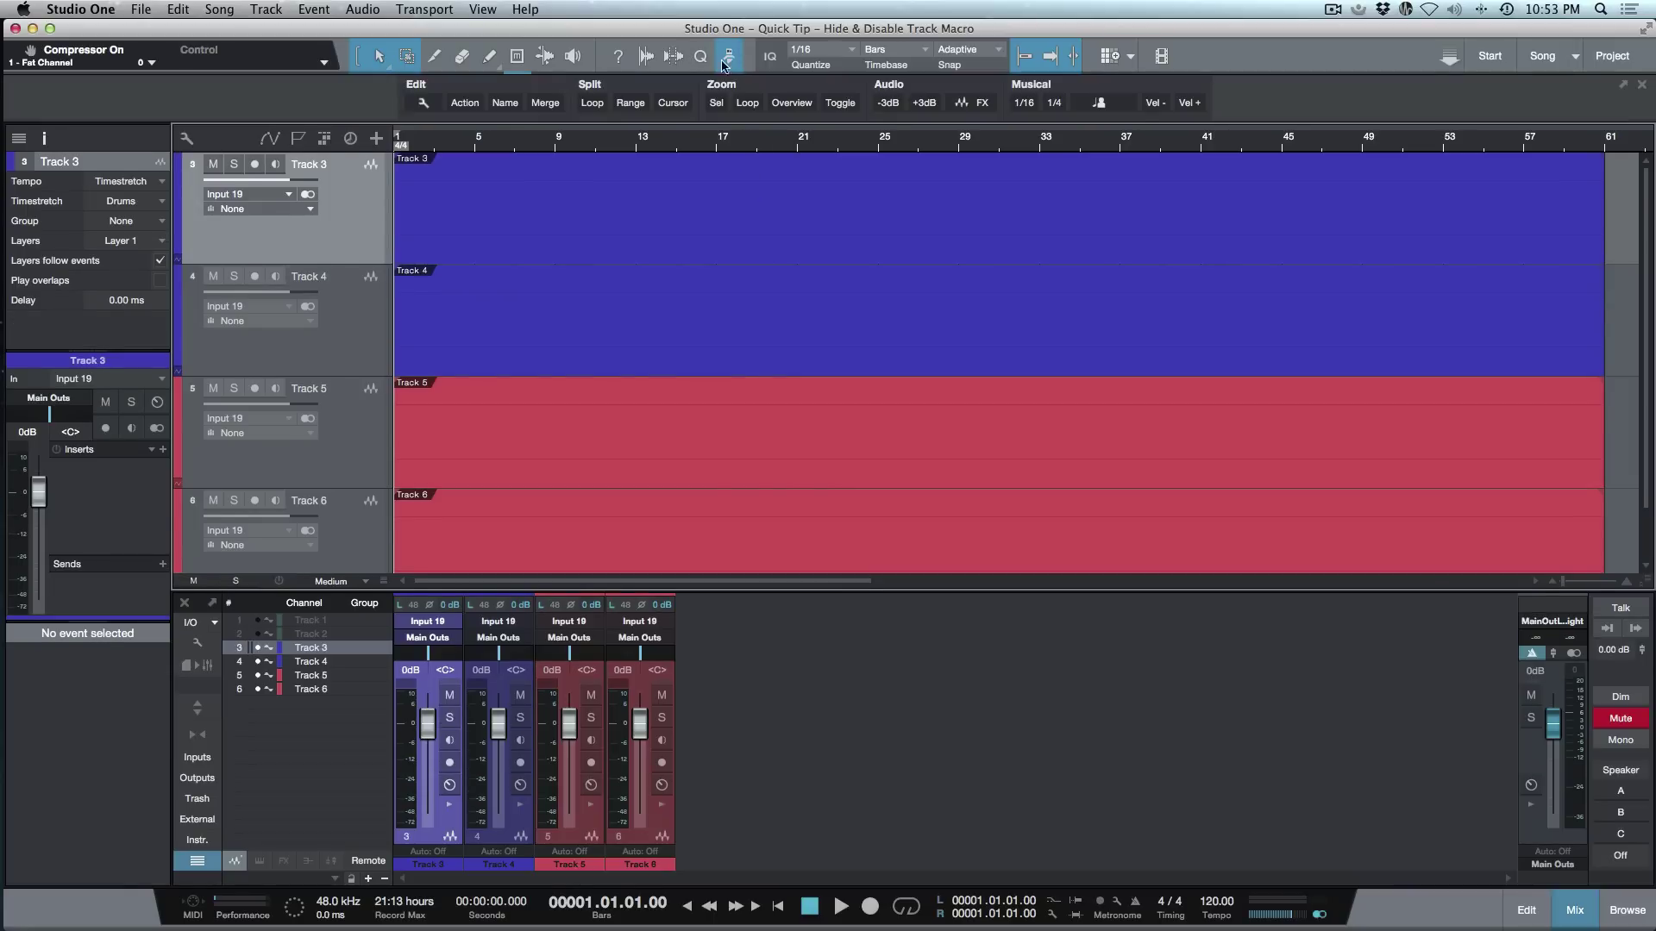
left_click(421, 105)
left_click(465, 143)
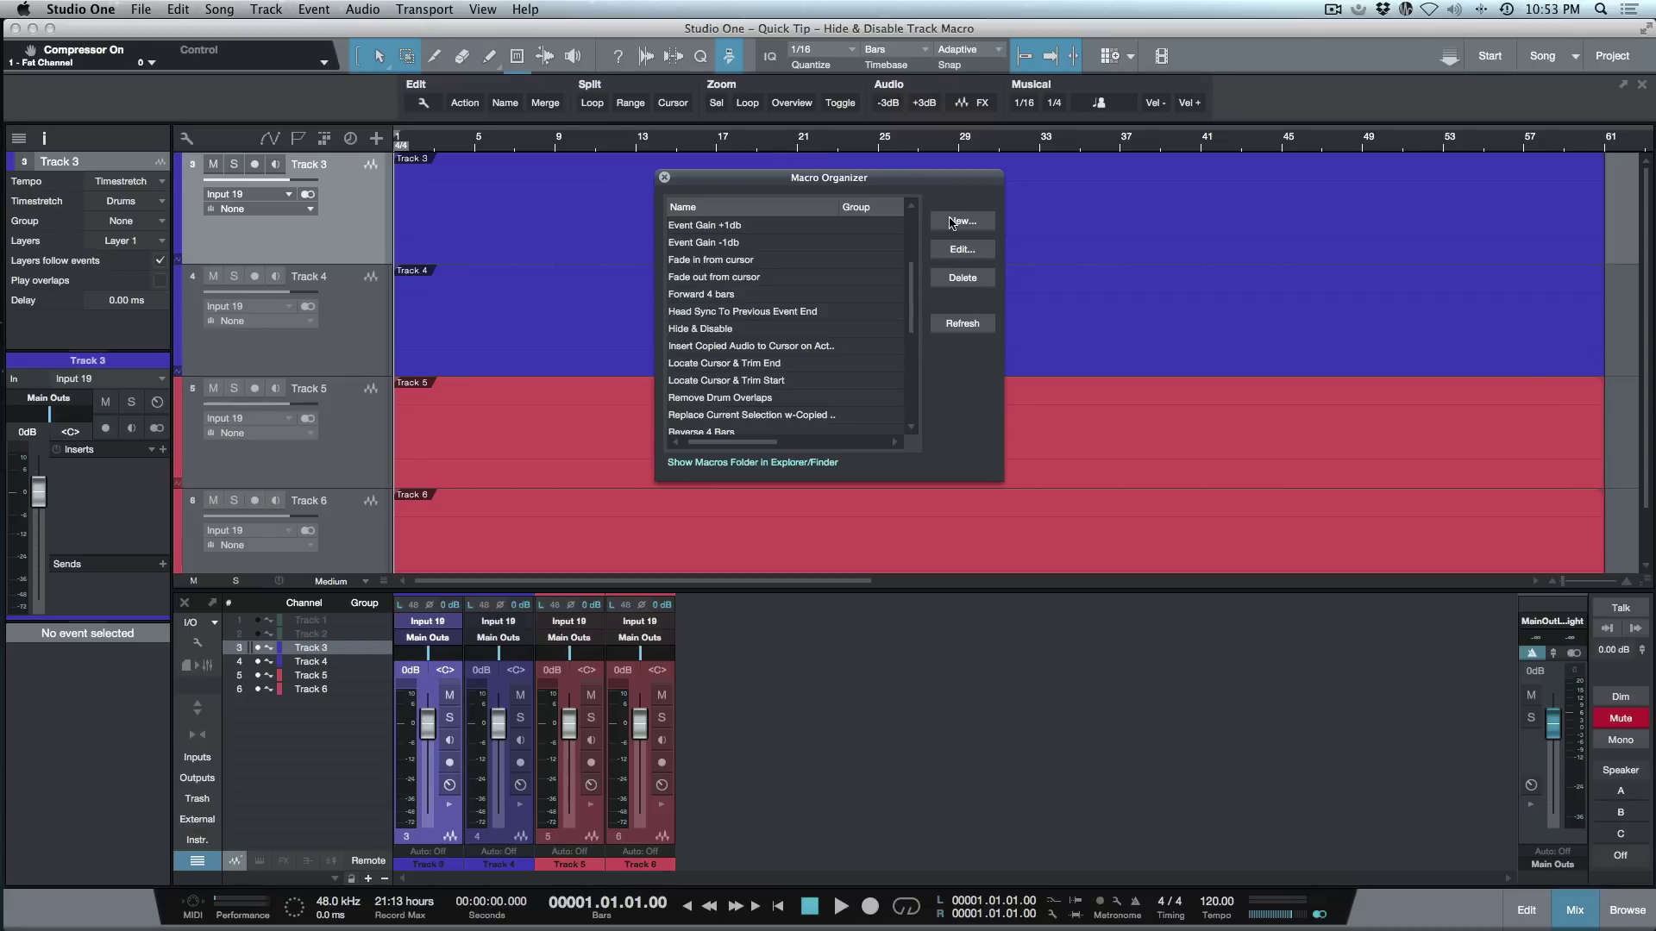
scroll(825, 284, "up", 5)
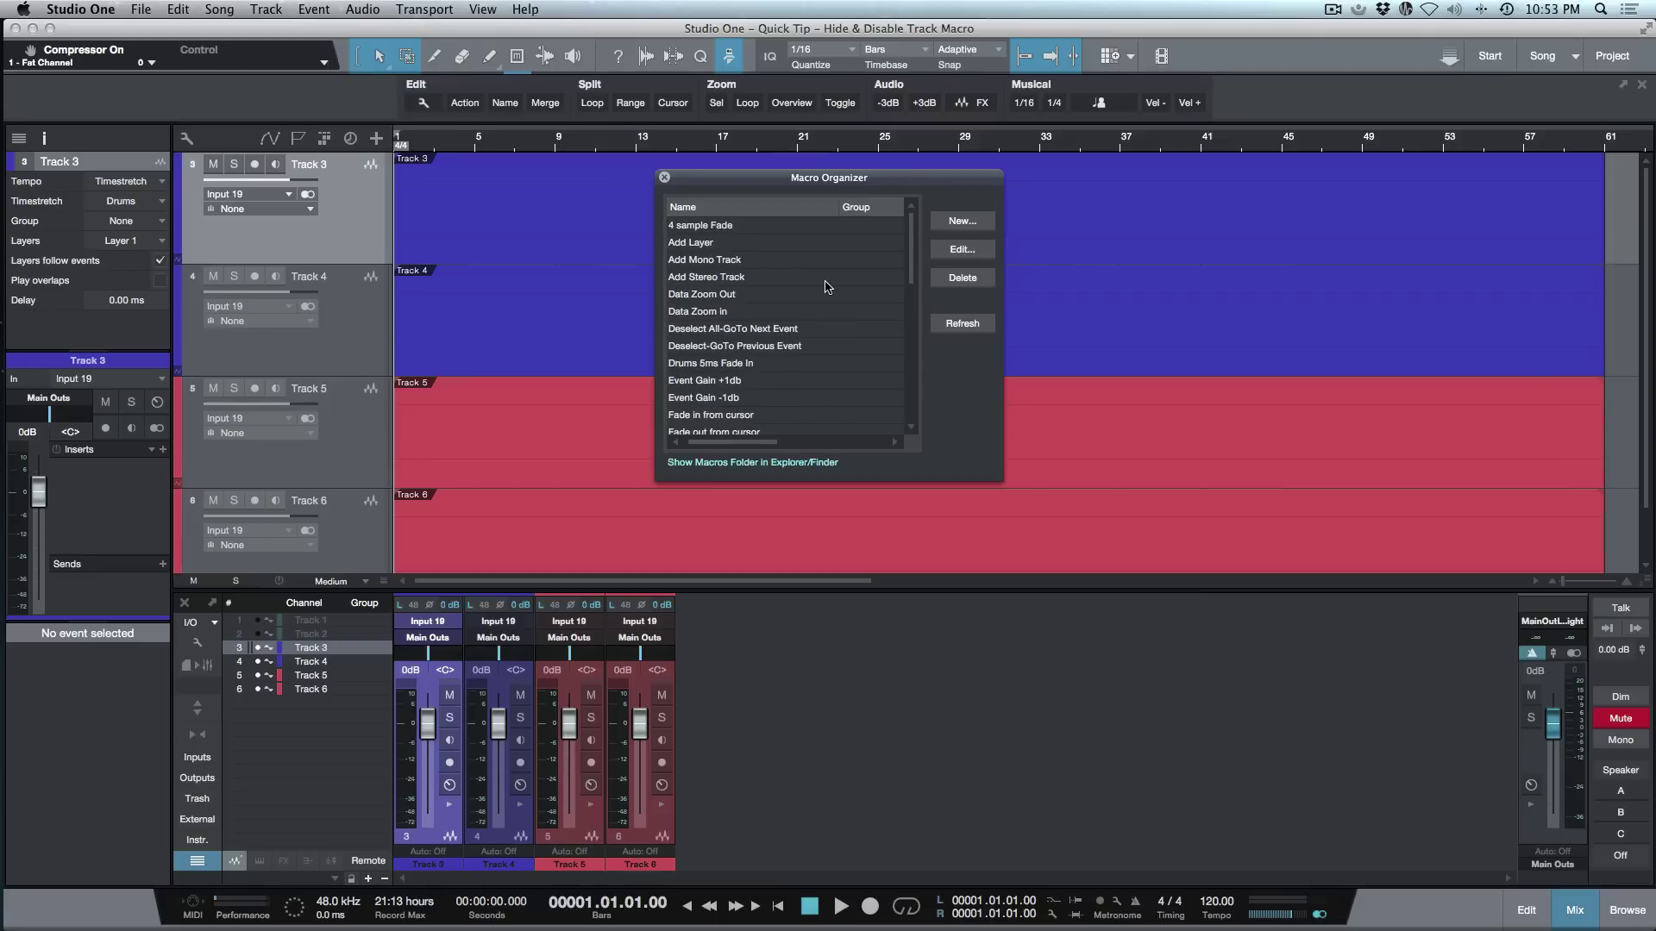
scroll(827, 285, "down", 3)
scroll(825, 285, "down", 1)
Review the Hide & Disable macro's commands and close the editor unchanged.
left_click(727, 416)
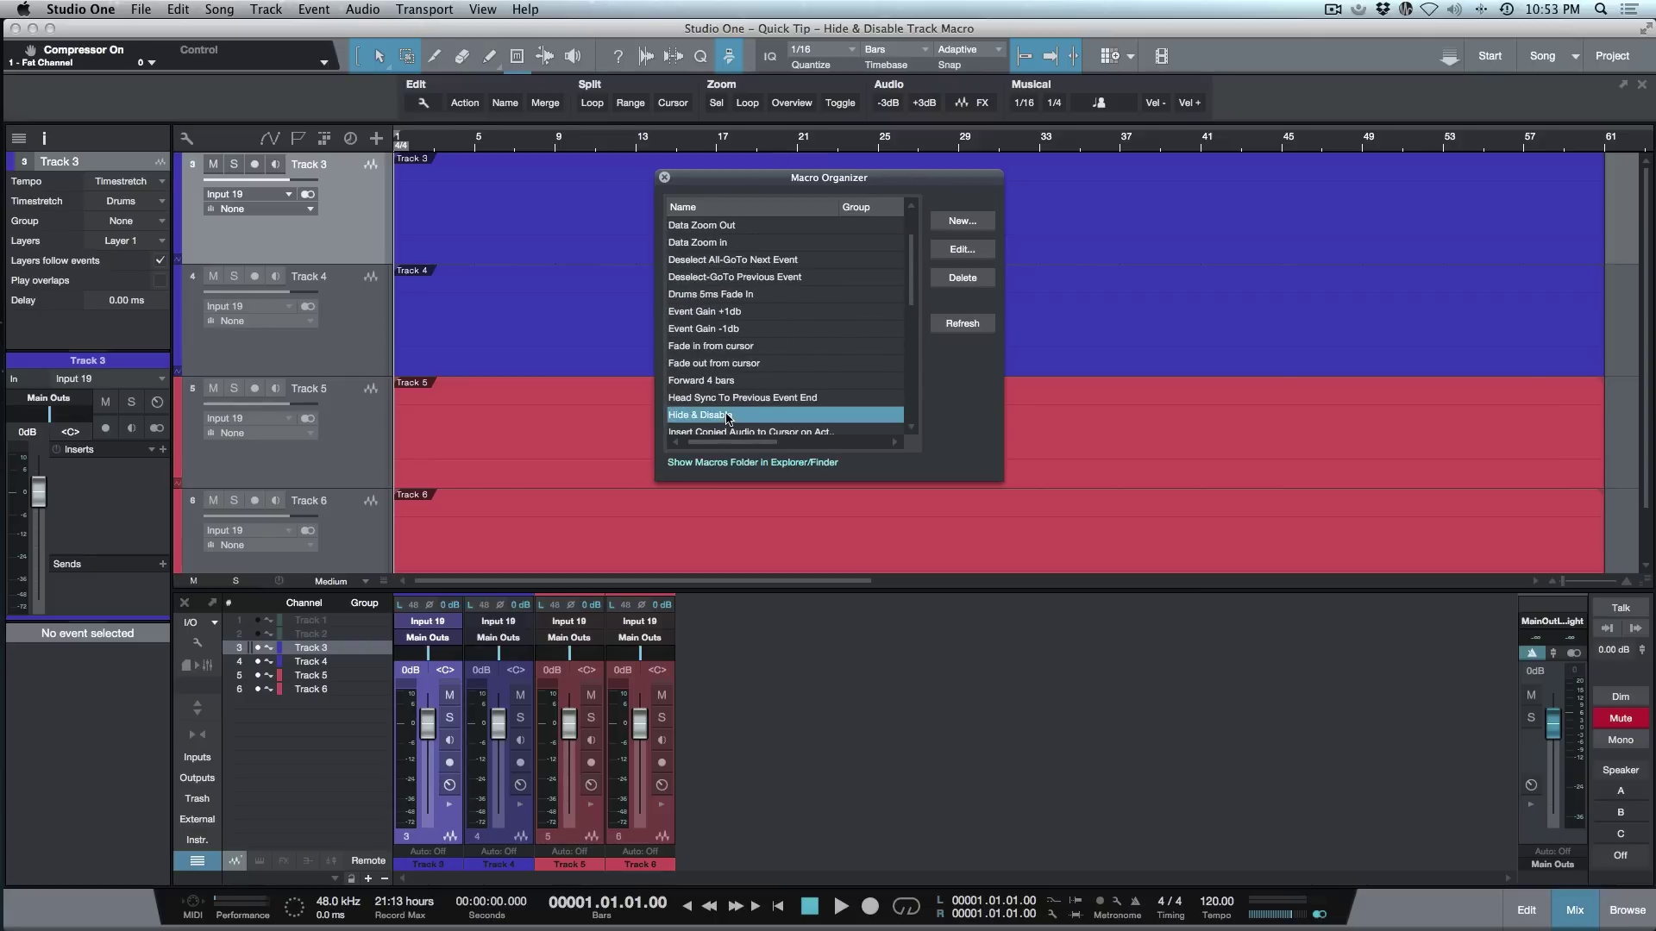
left_click(961, 248)
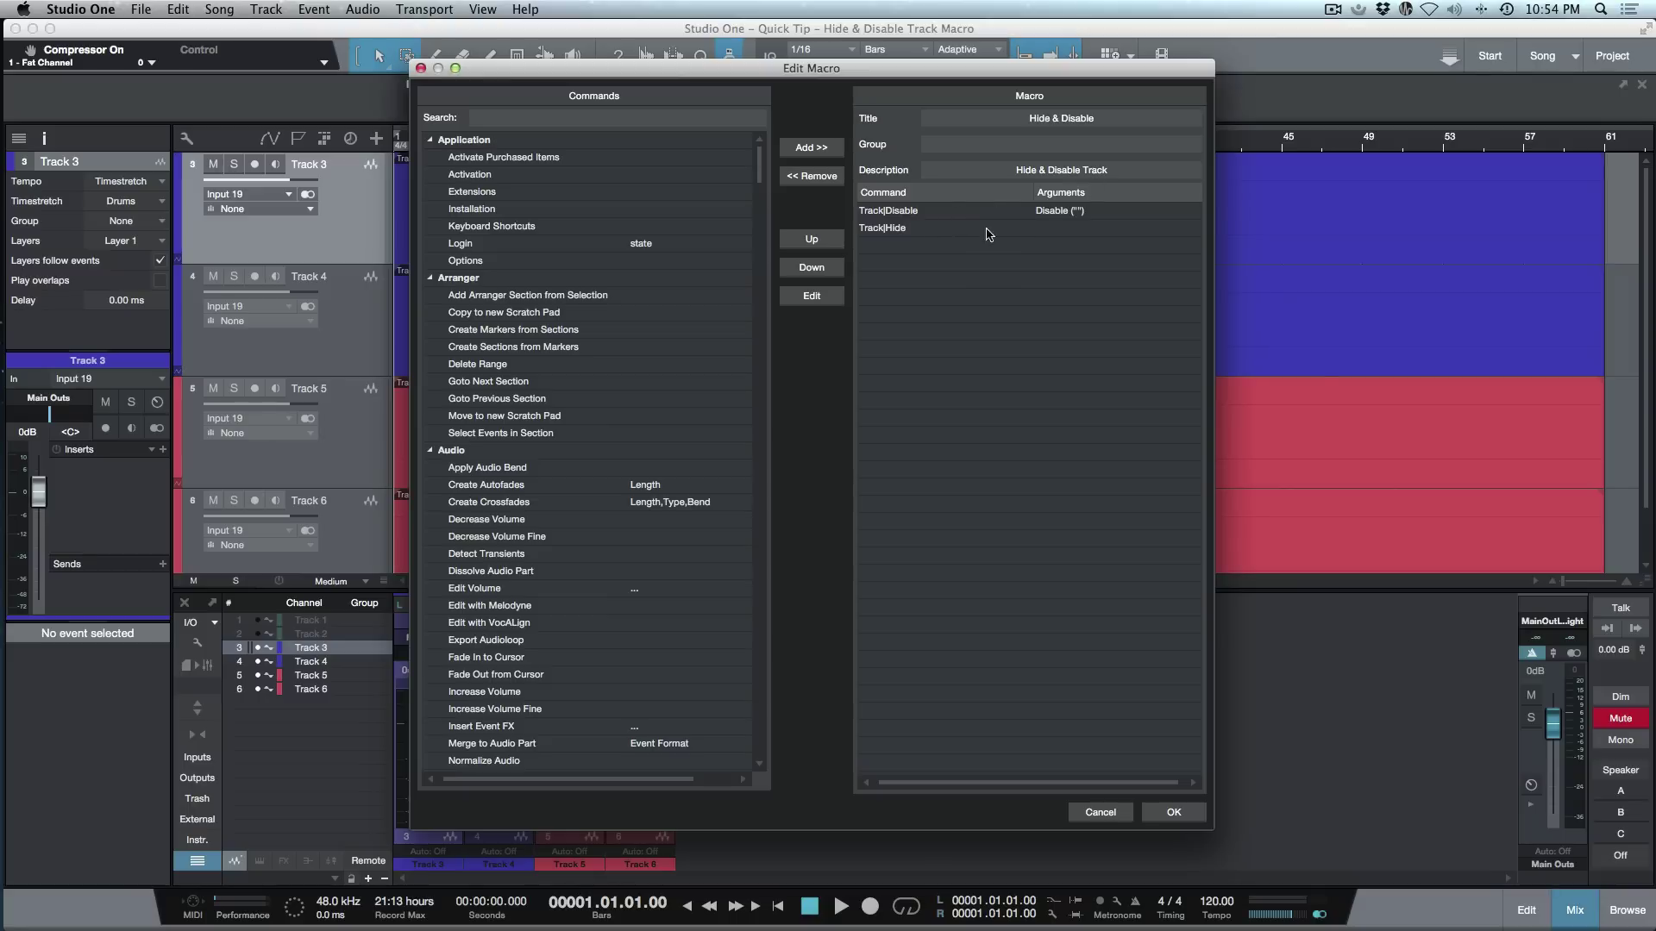
left_click(1099, 822)
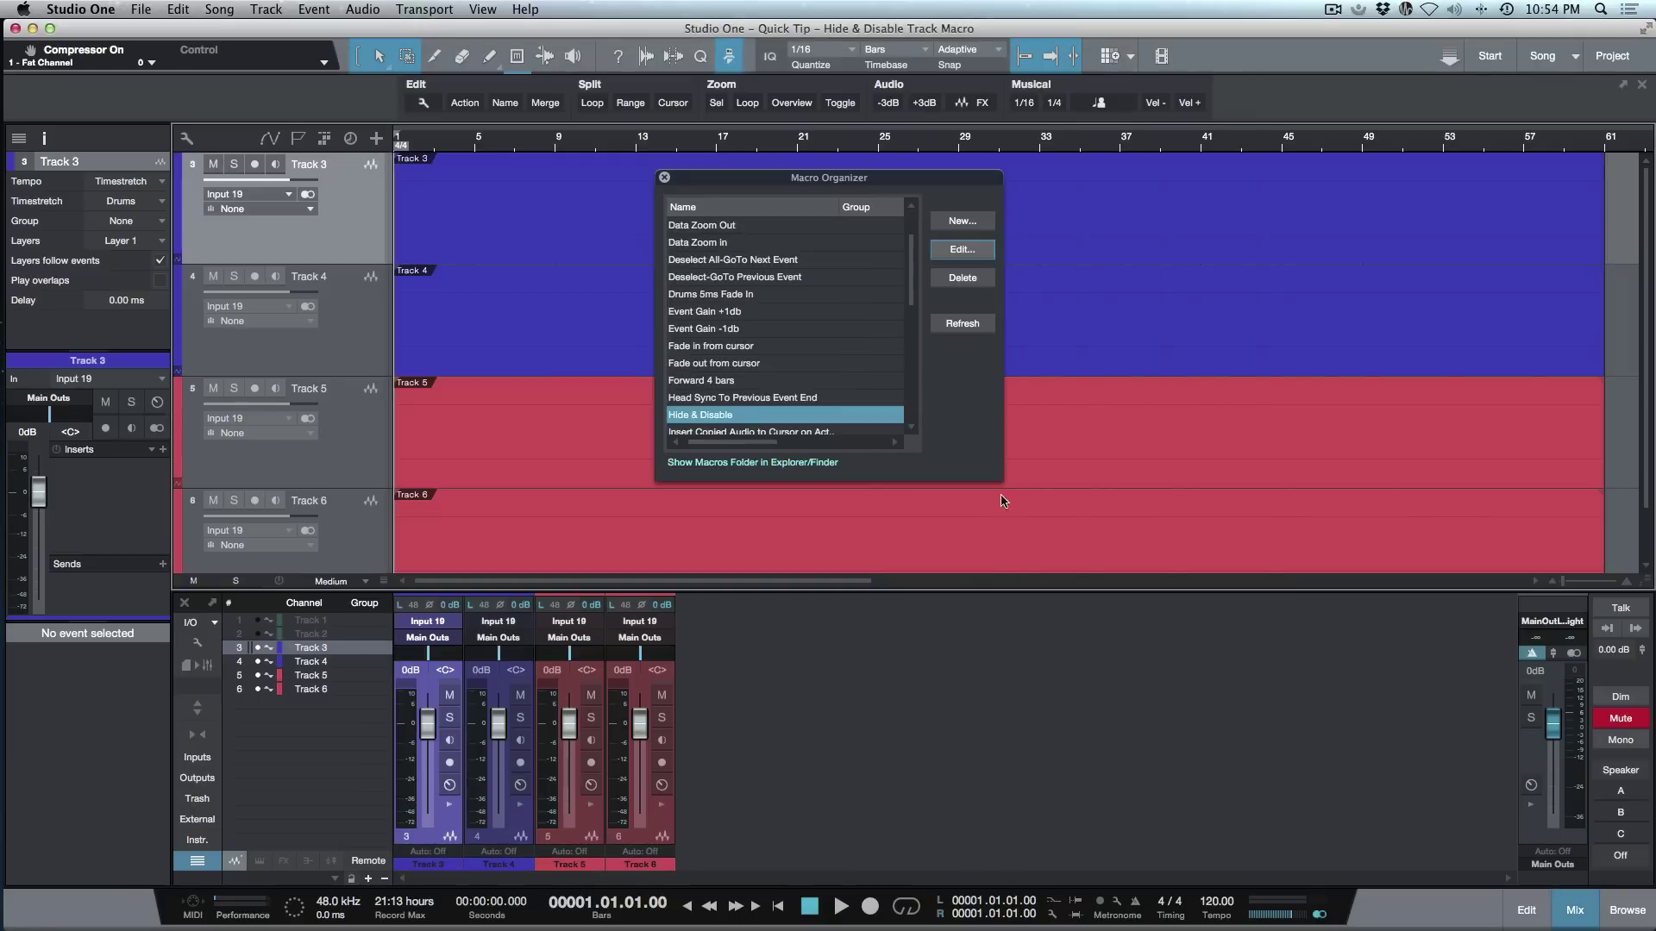
Start a new macro and enter its title and description.
left_click(958, 222)
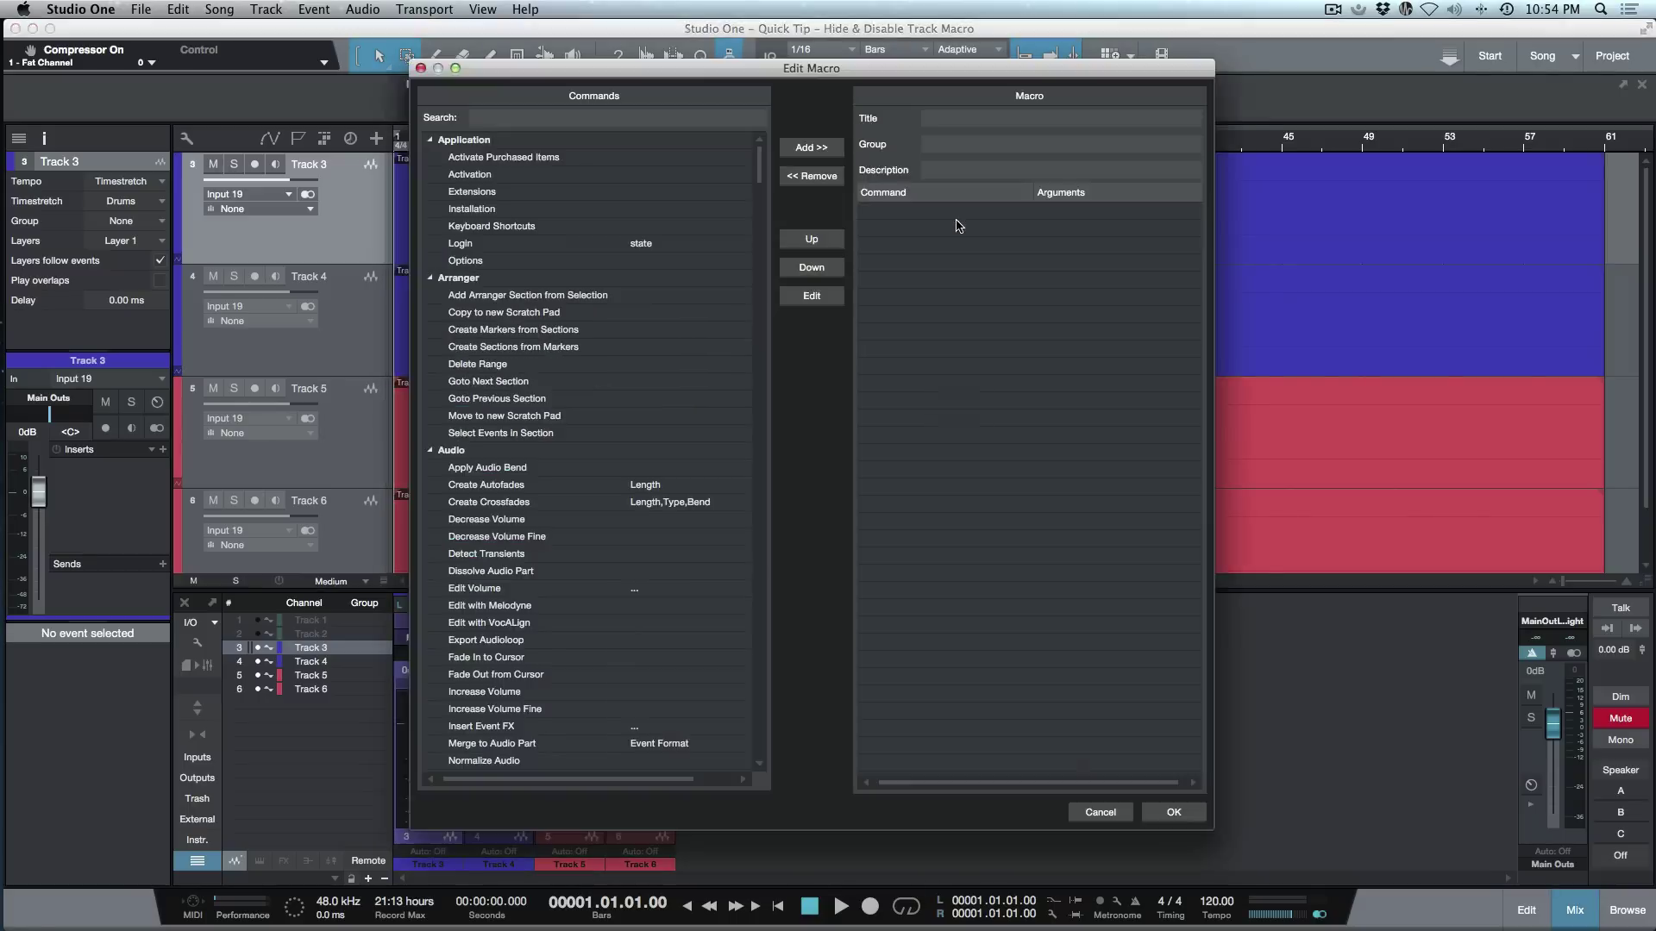
left_click(981, 119)
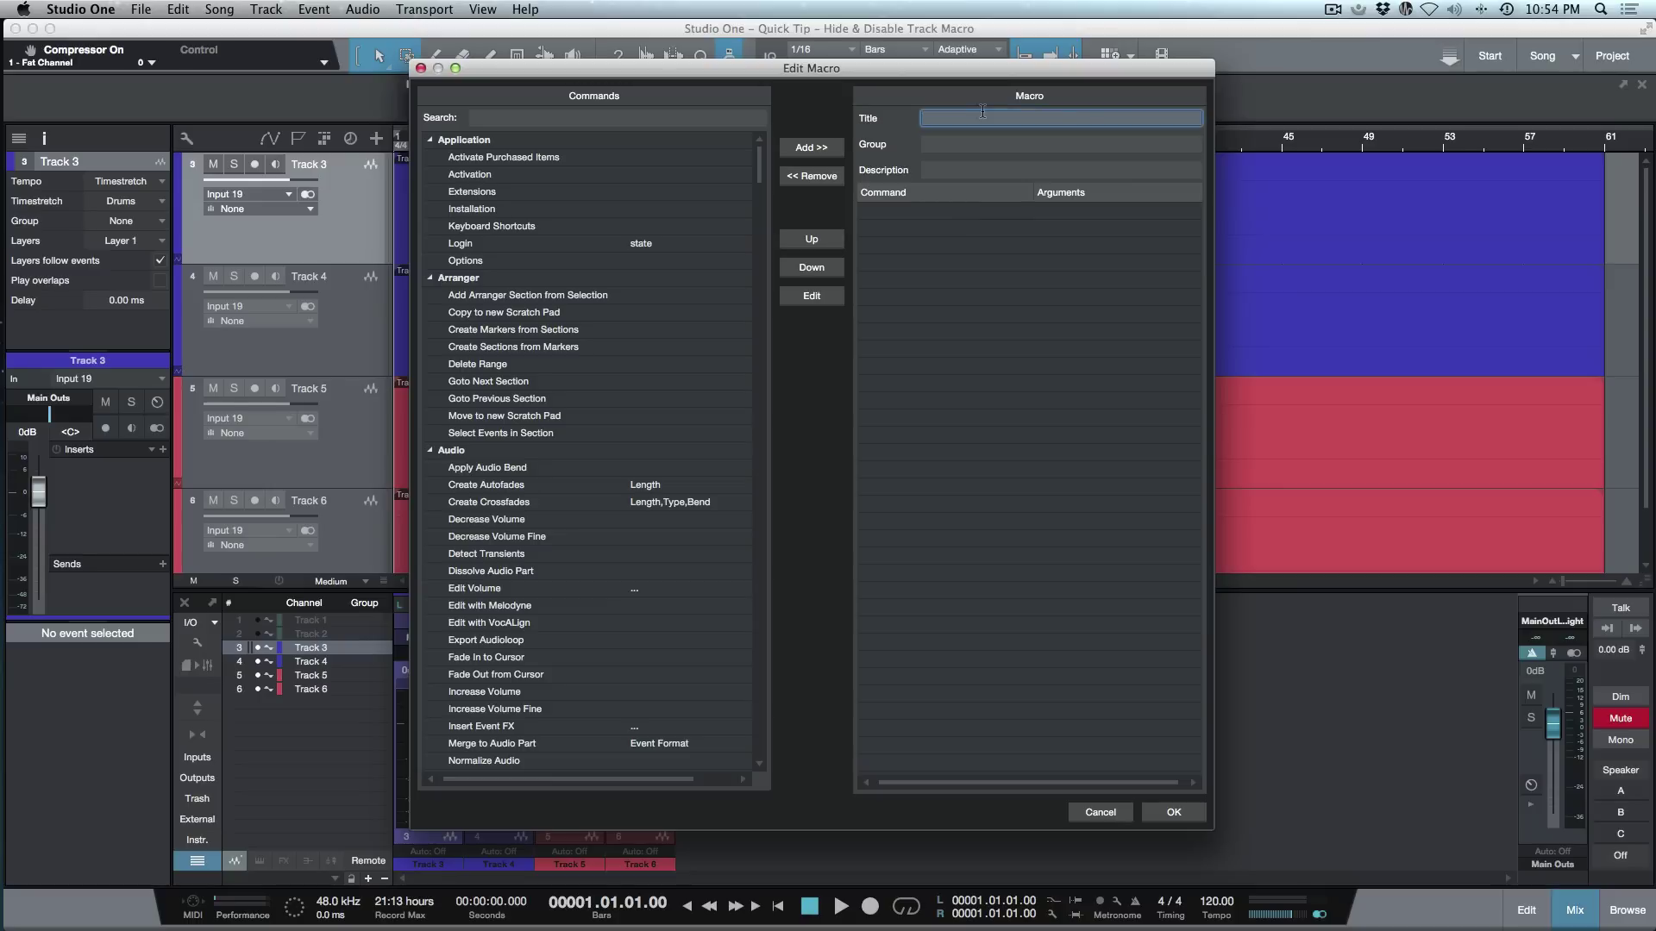
type("Hide")
type(" & Disable")
left_click(1026, 168)
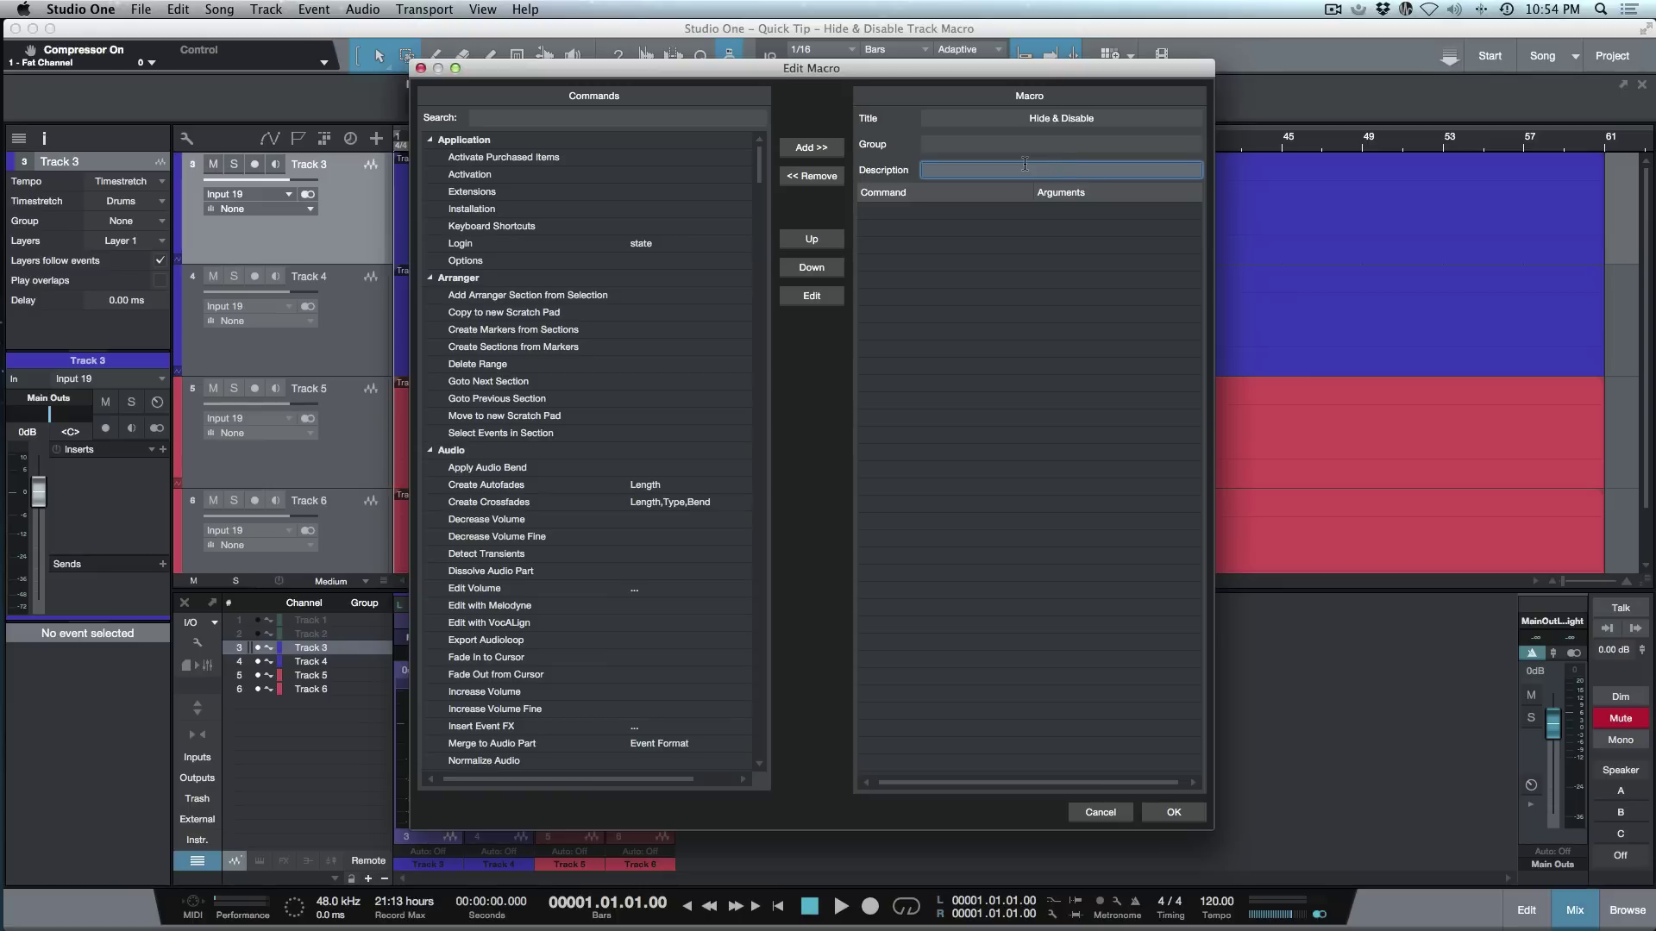
type("hide and d")
type("isable tra")
type("cks")
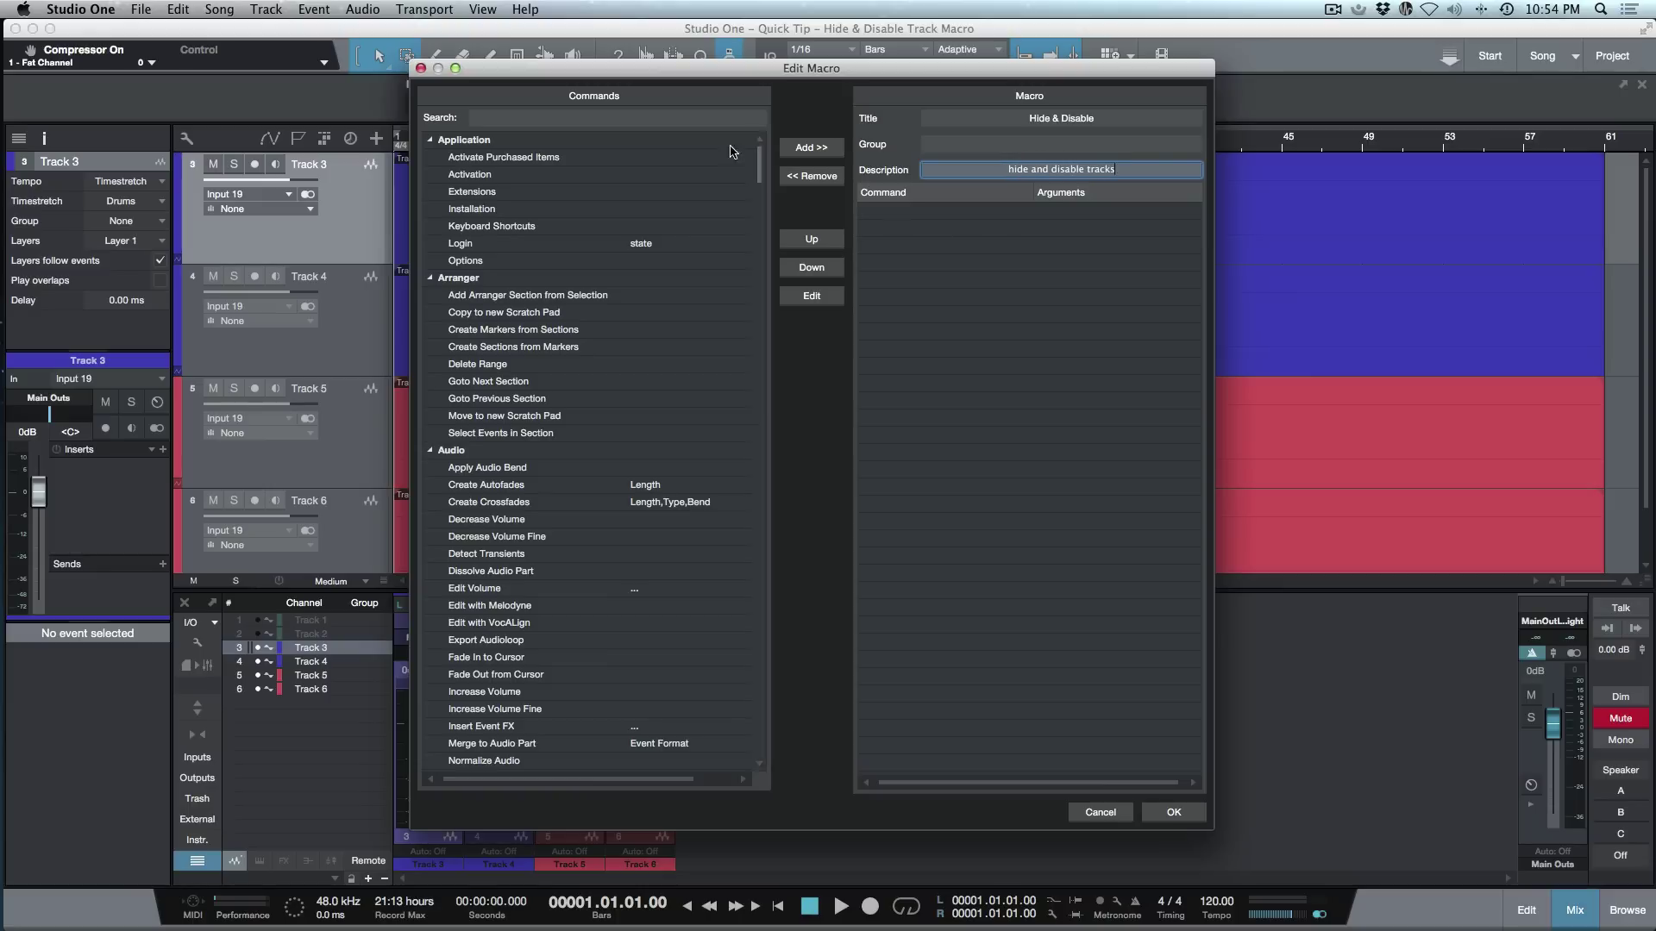
Add the Track Disable command, then the Track Hide command, to the macro.
left_click(685, 119)
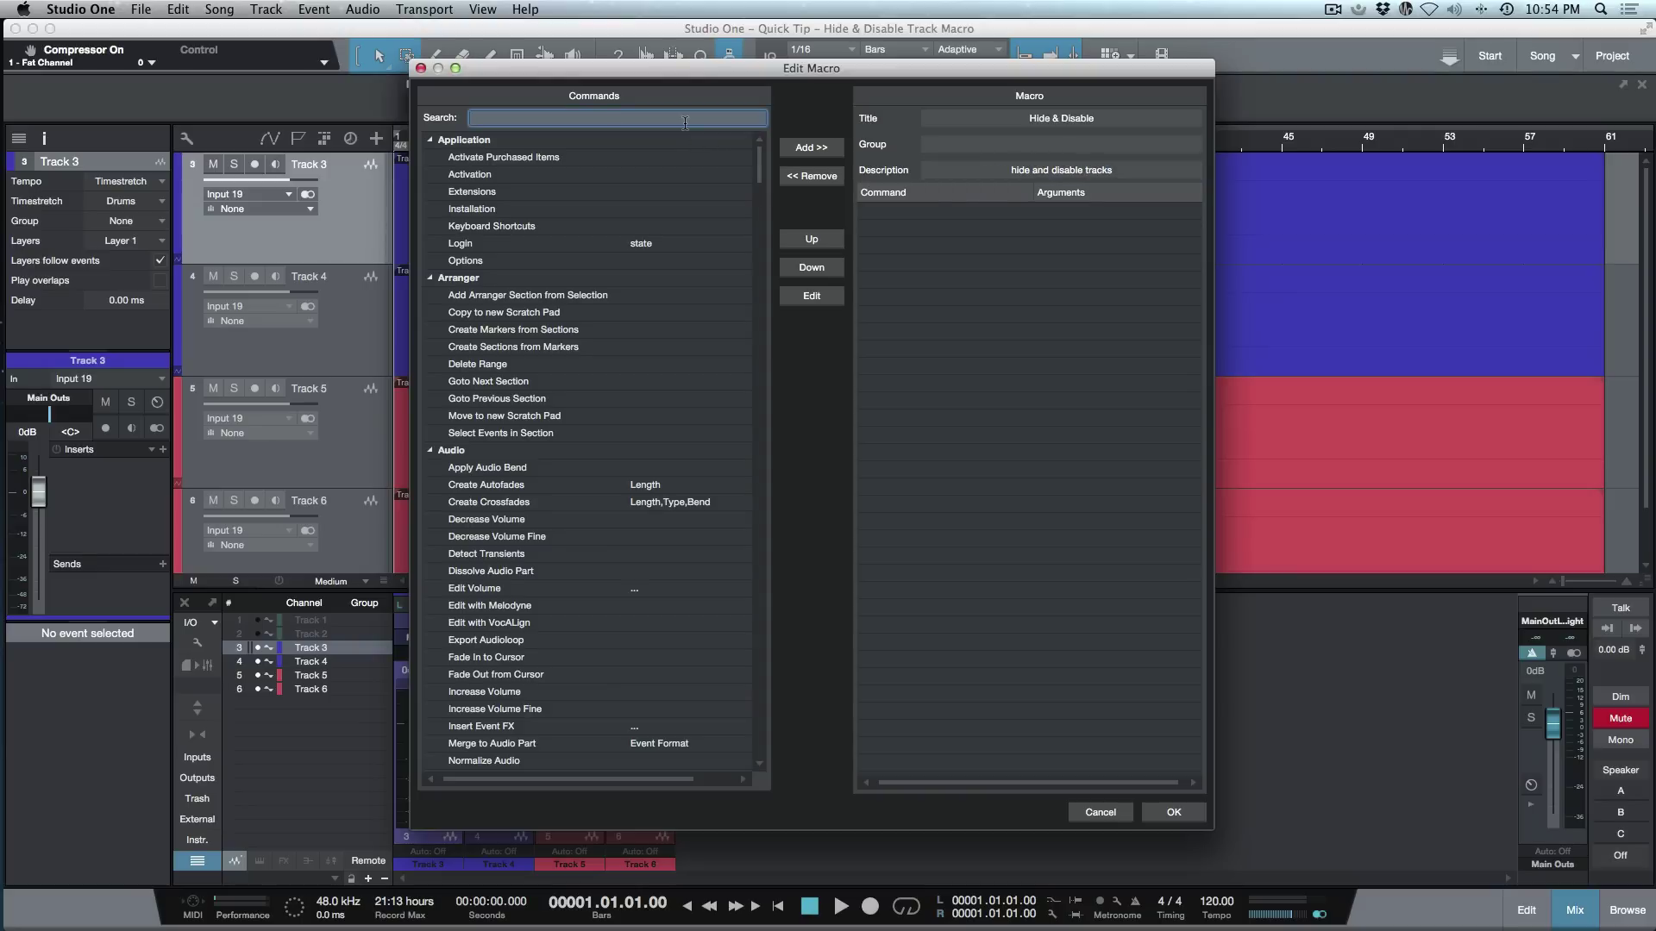
type("dis")
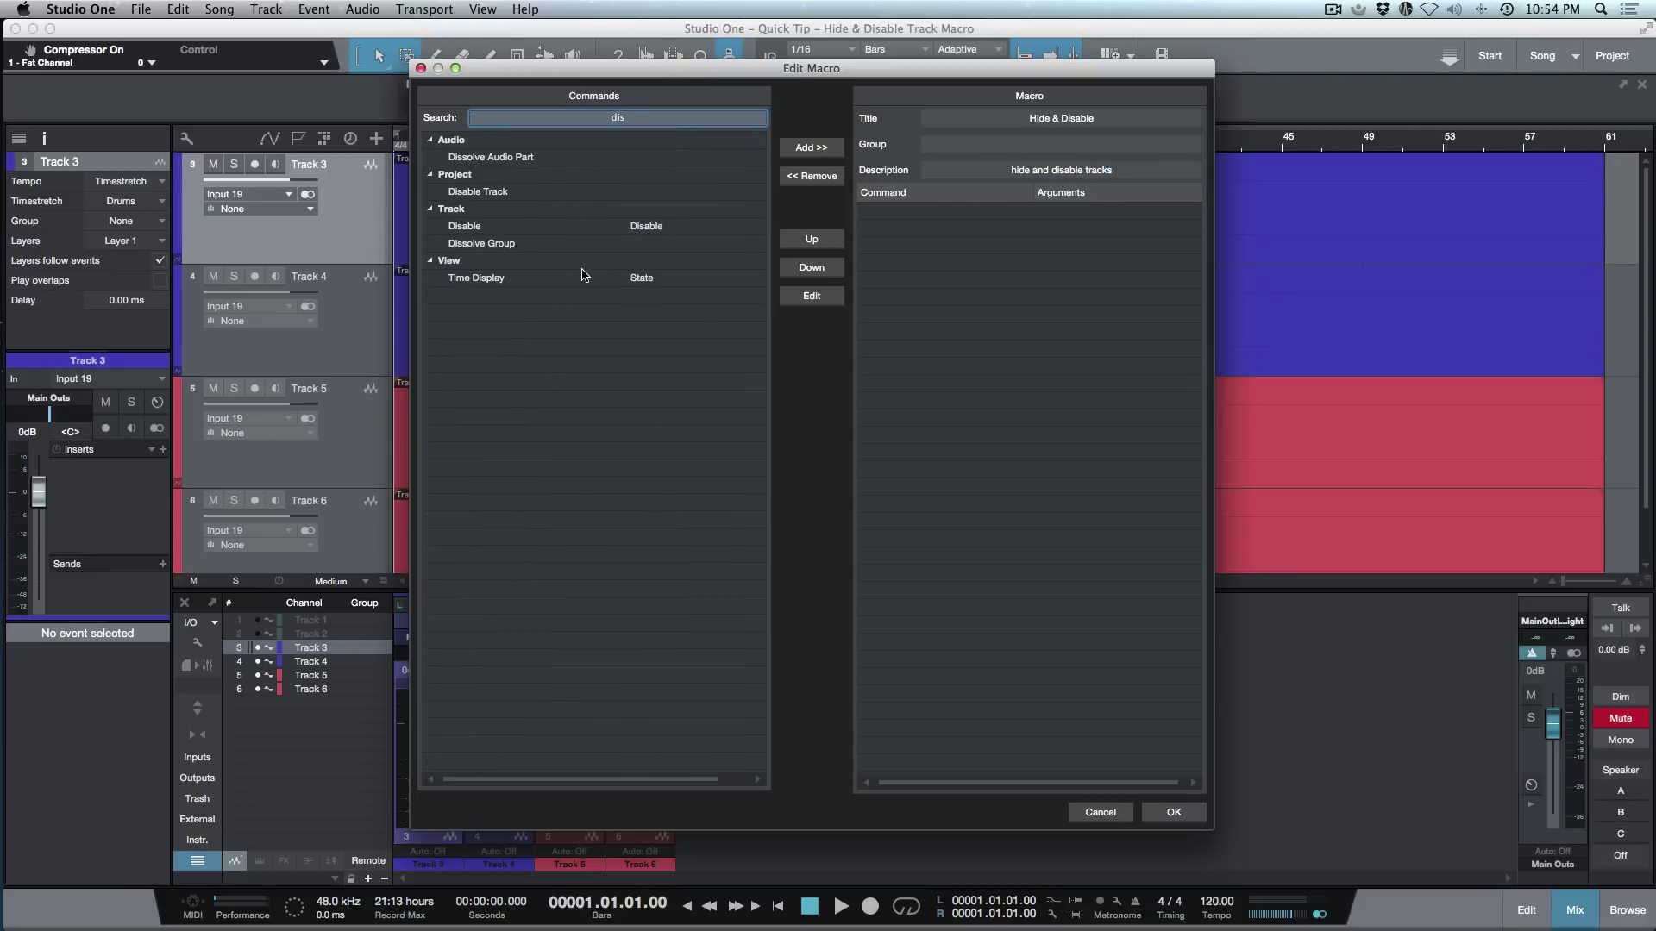
left_click(557, 229)
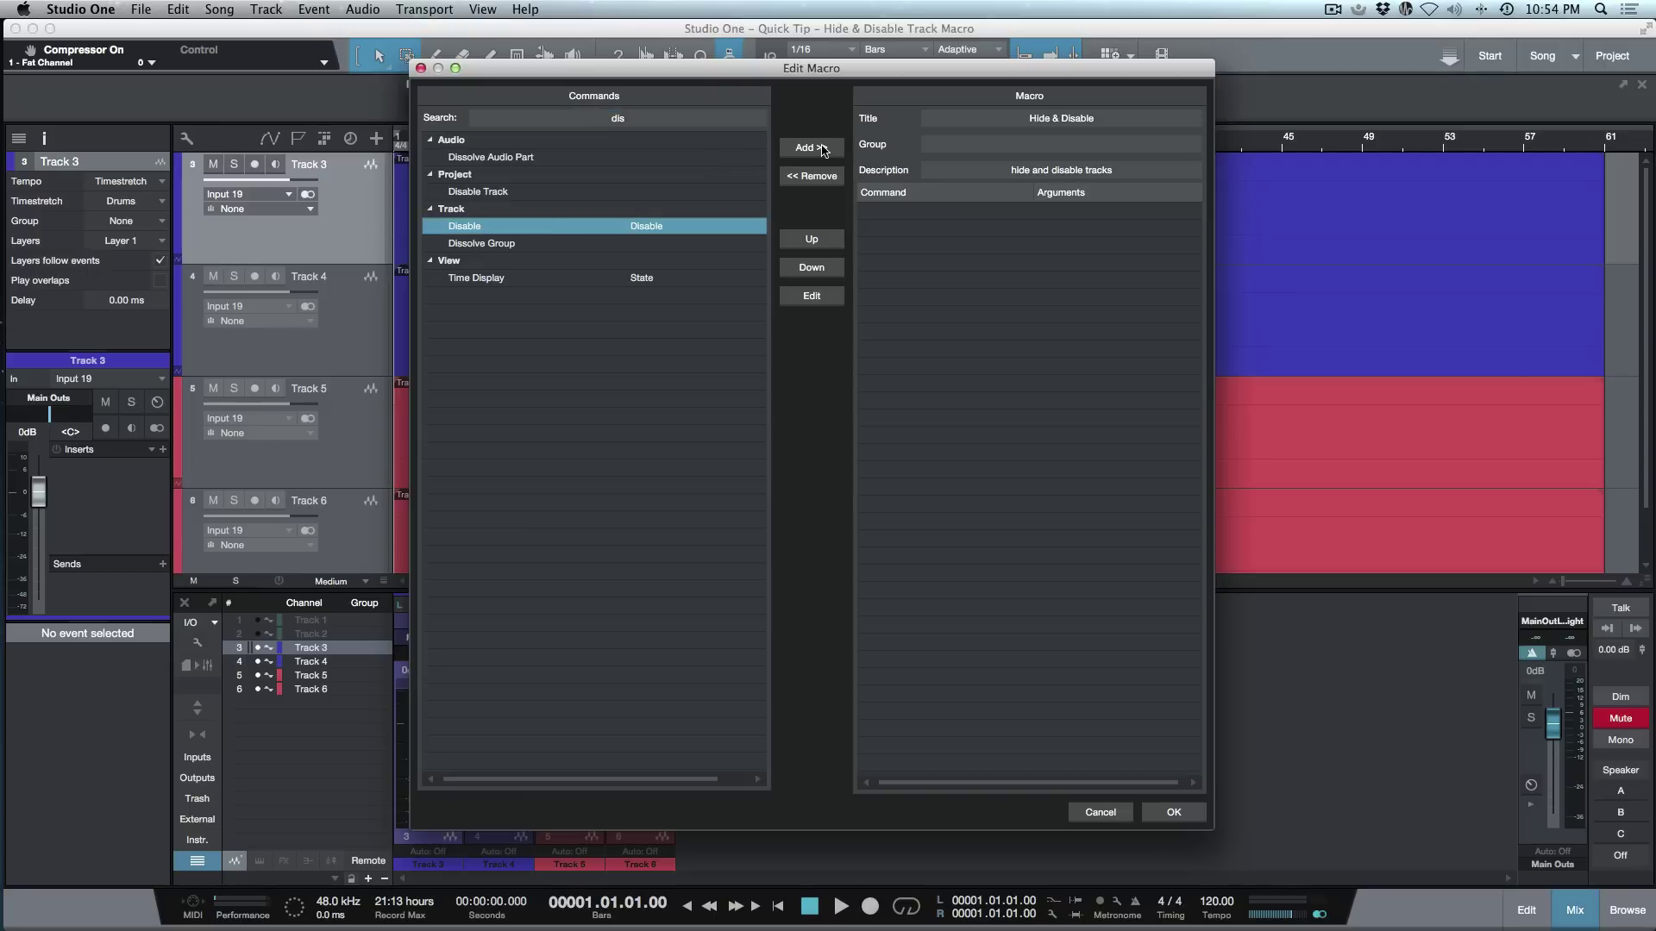
left_click(811, 147)
double_click(654, 120)
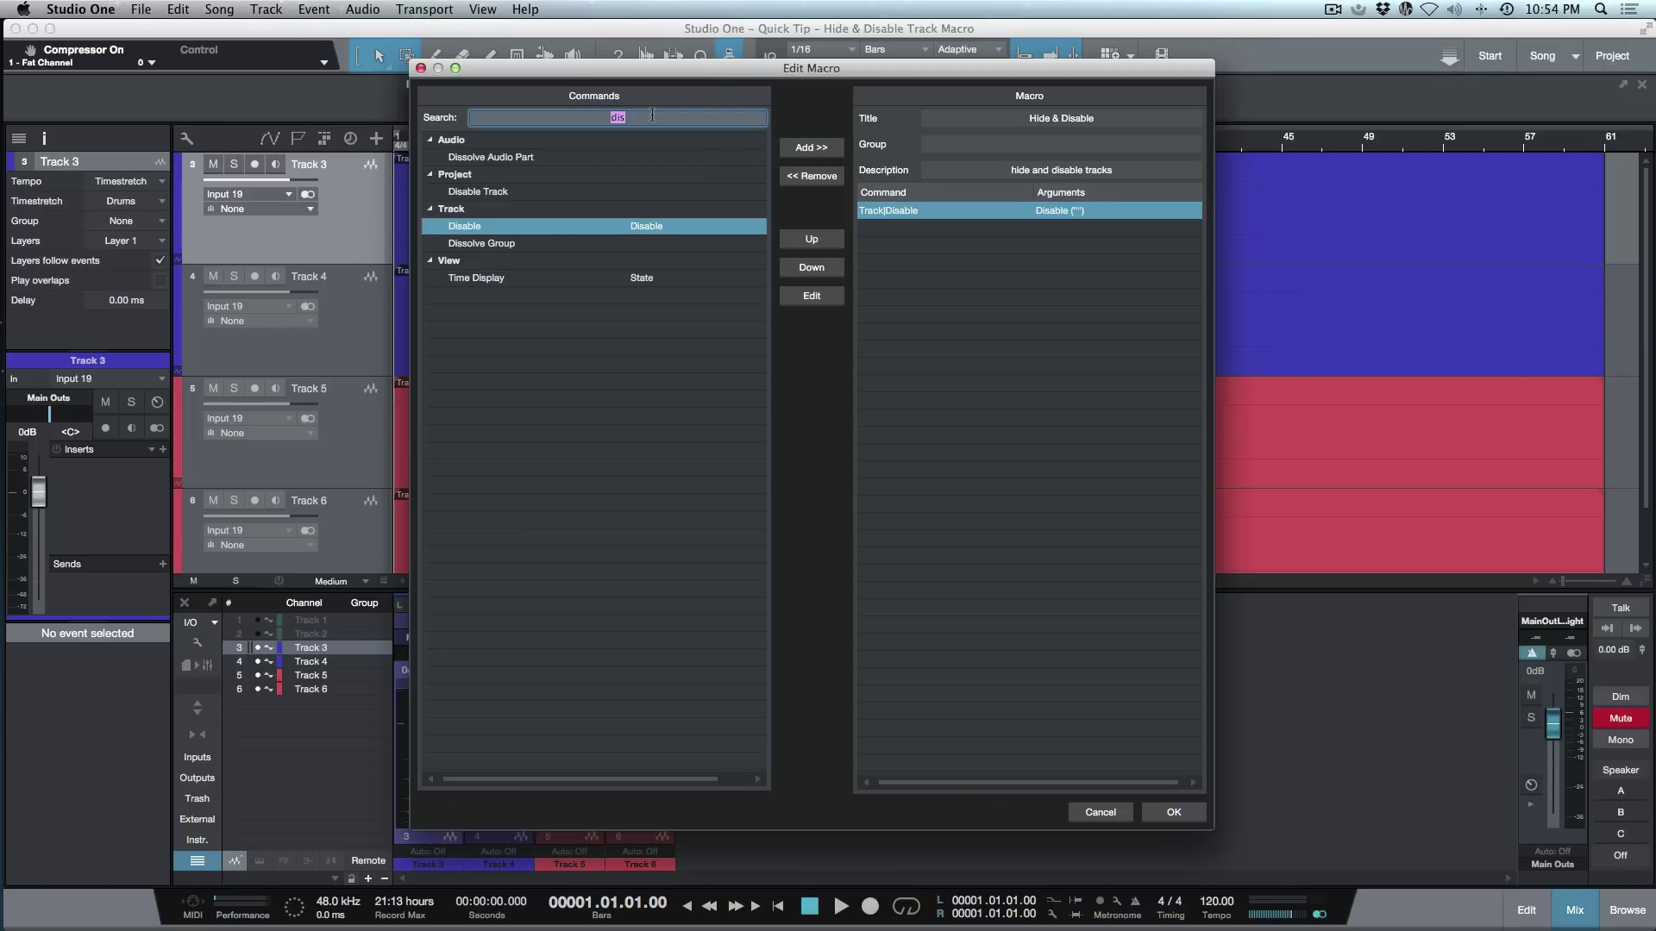
type("hide")
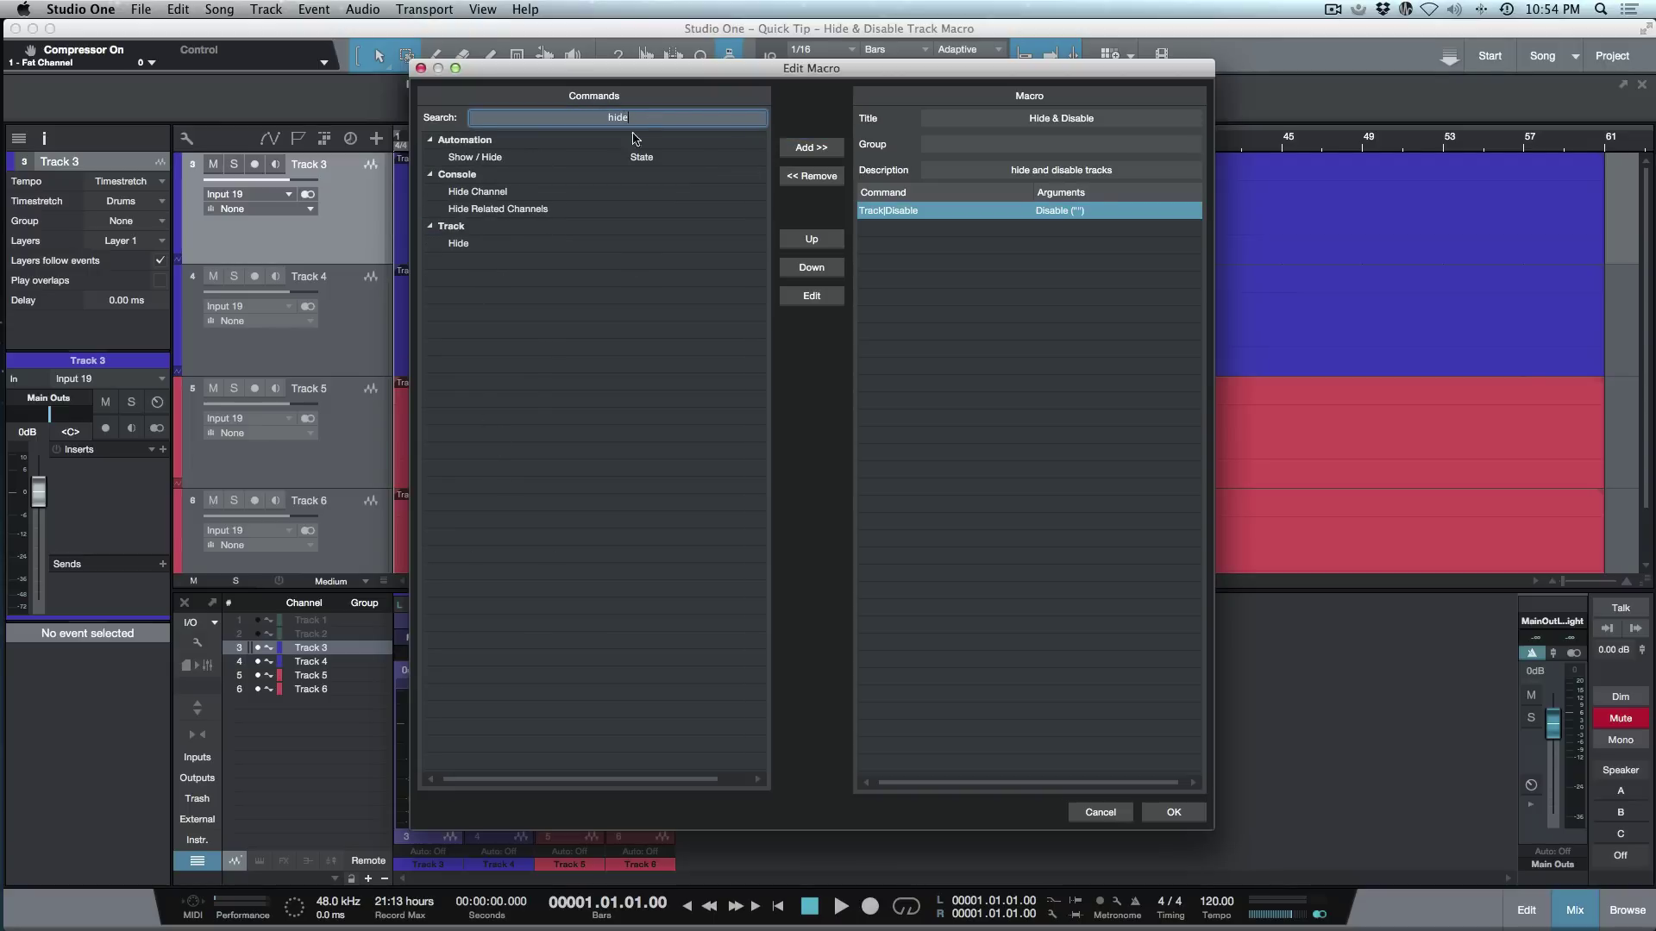
left_click(543, 244)
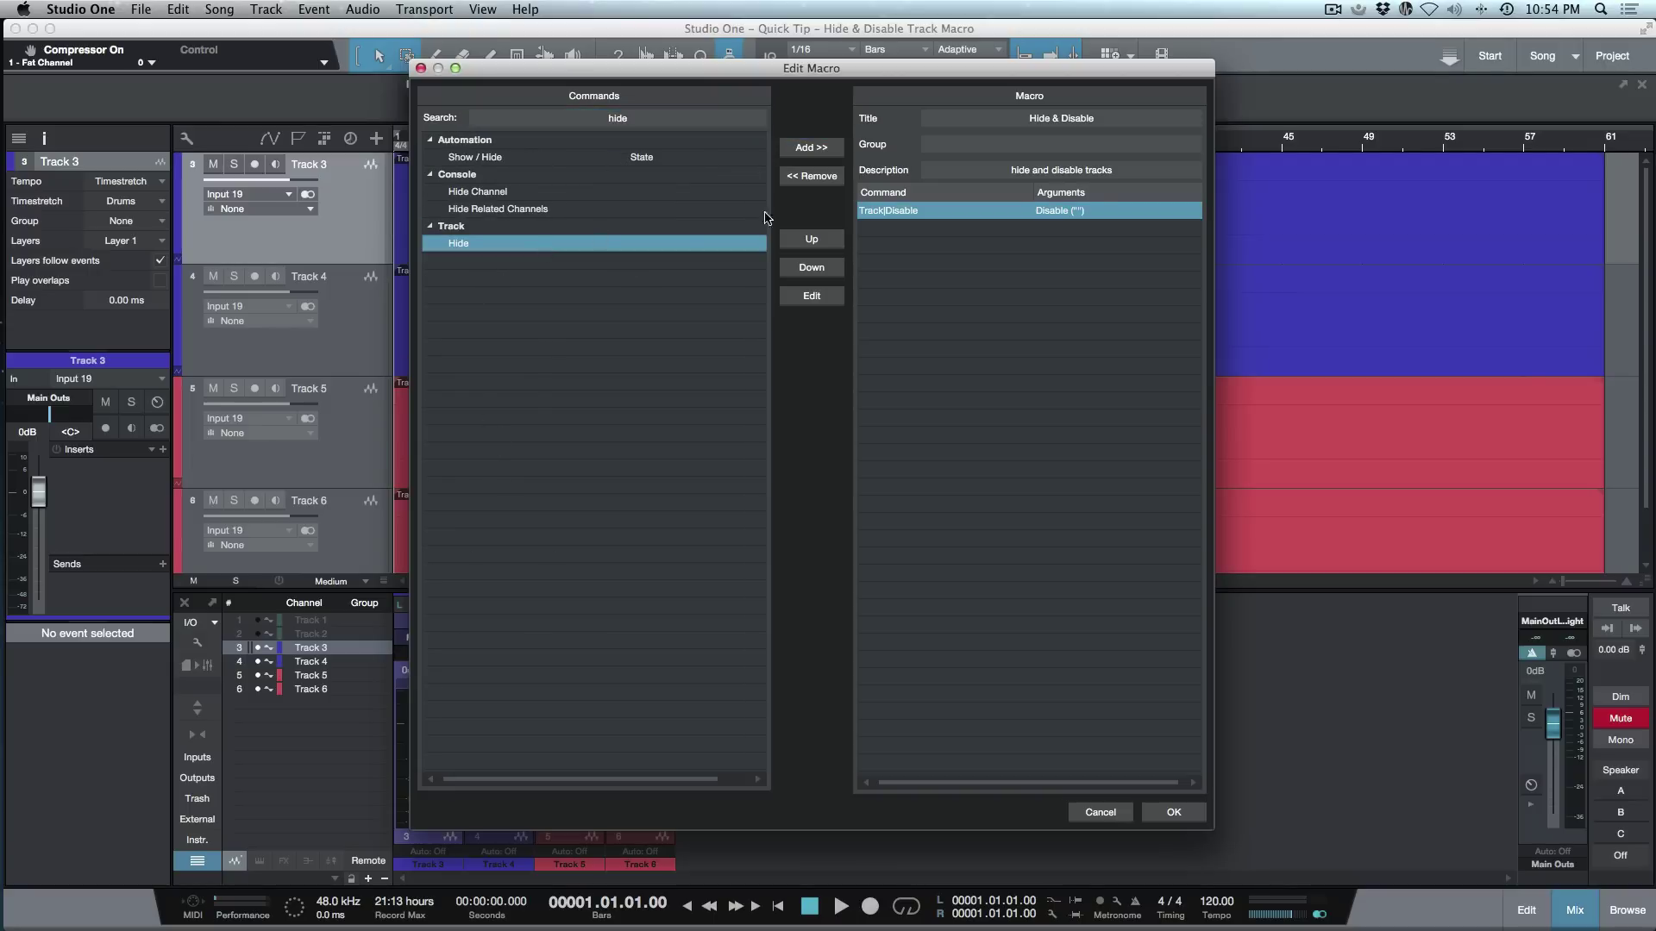
left_click(811, 148)
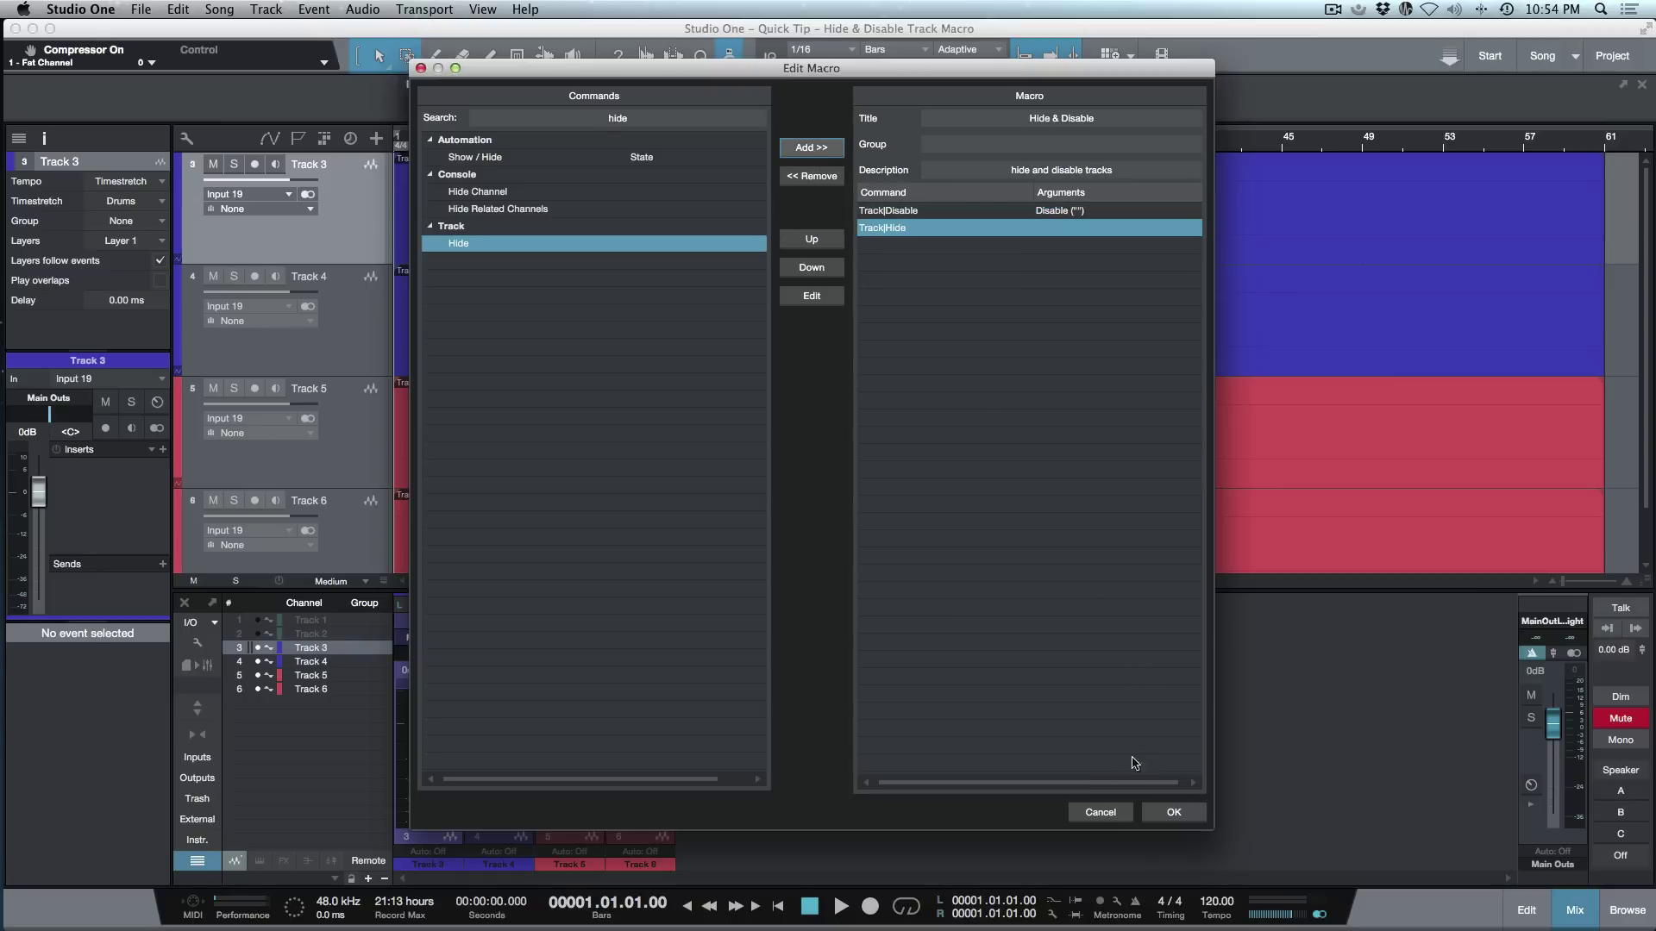
Save the macro, then assign Ctrl+H to Macros > Hide & Disable in Keyboard Shortcuts.
left_click(1108, 816)
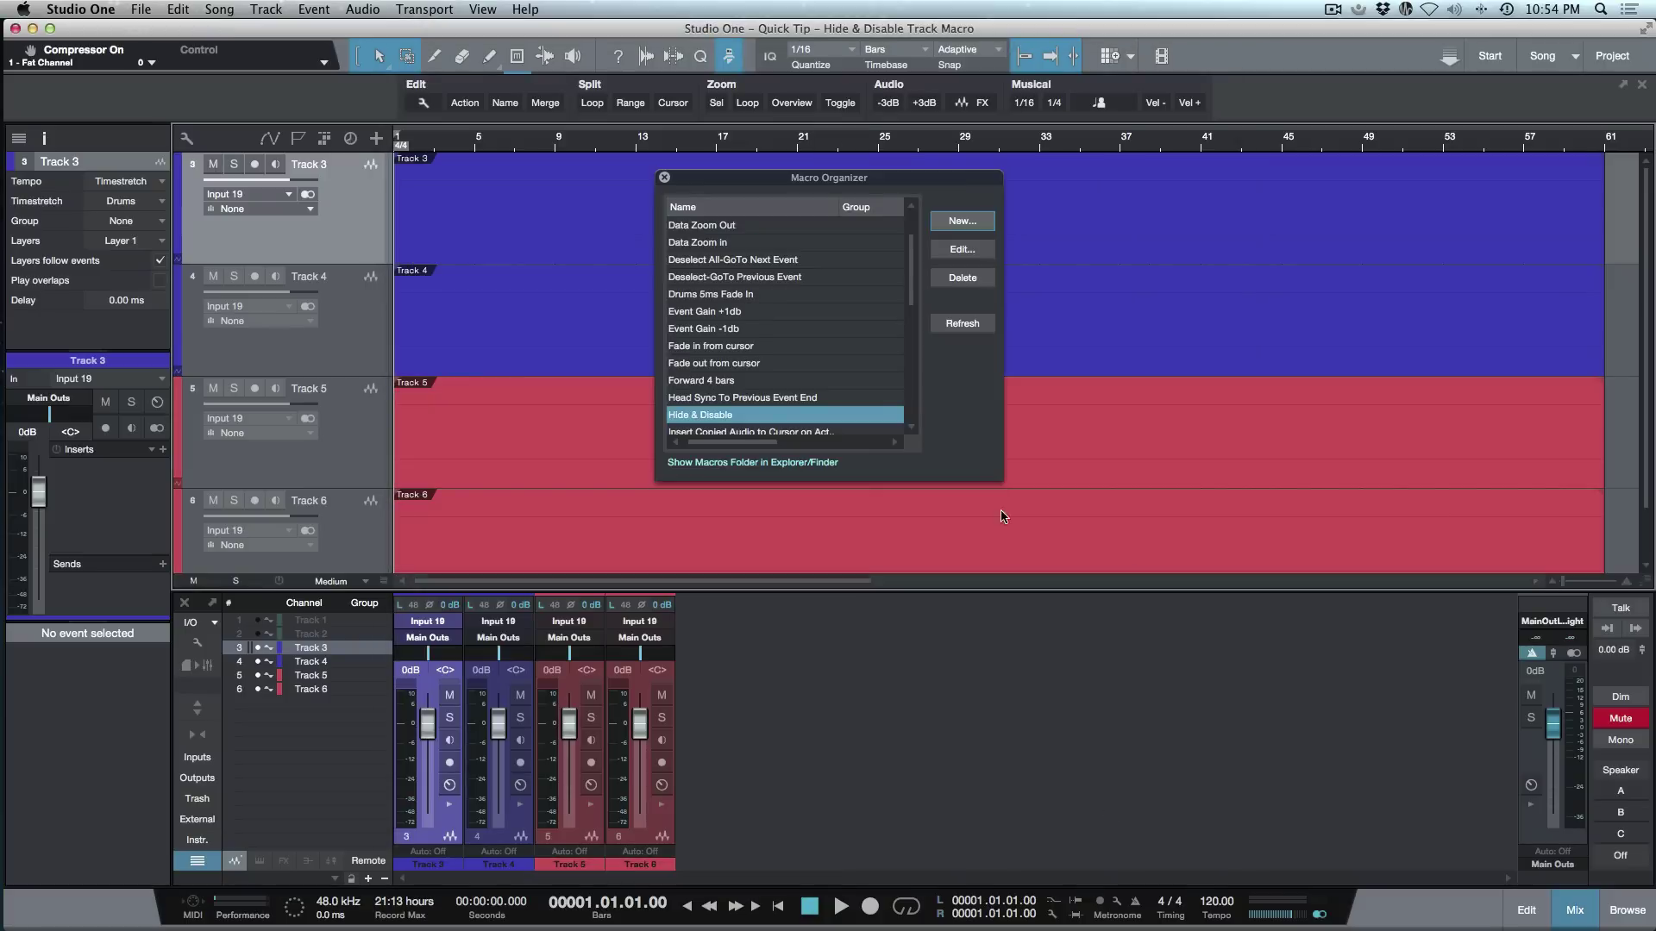
left_click(666, 179)
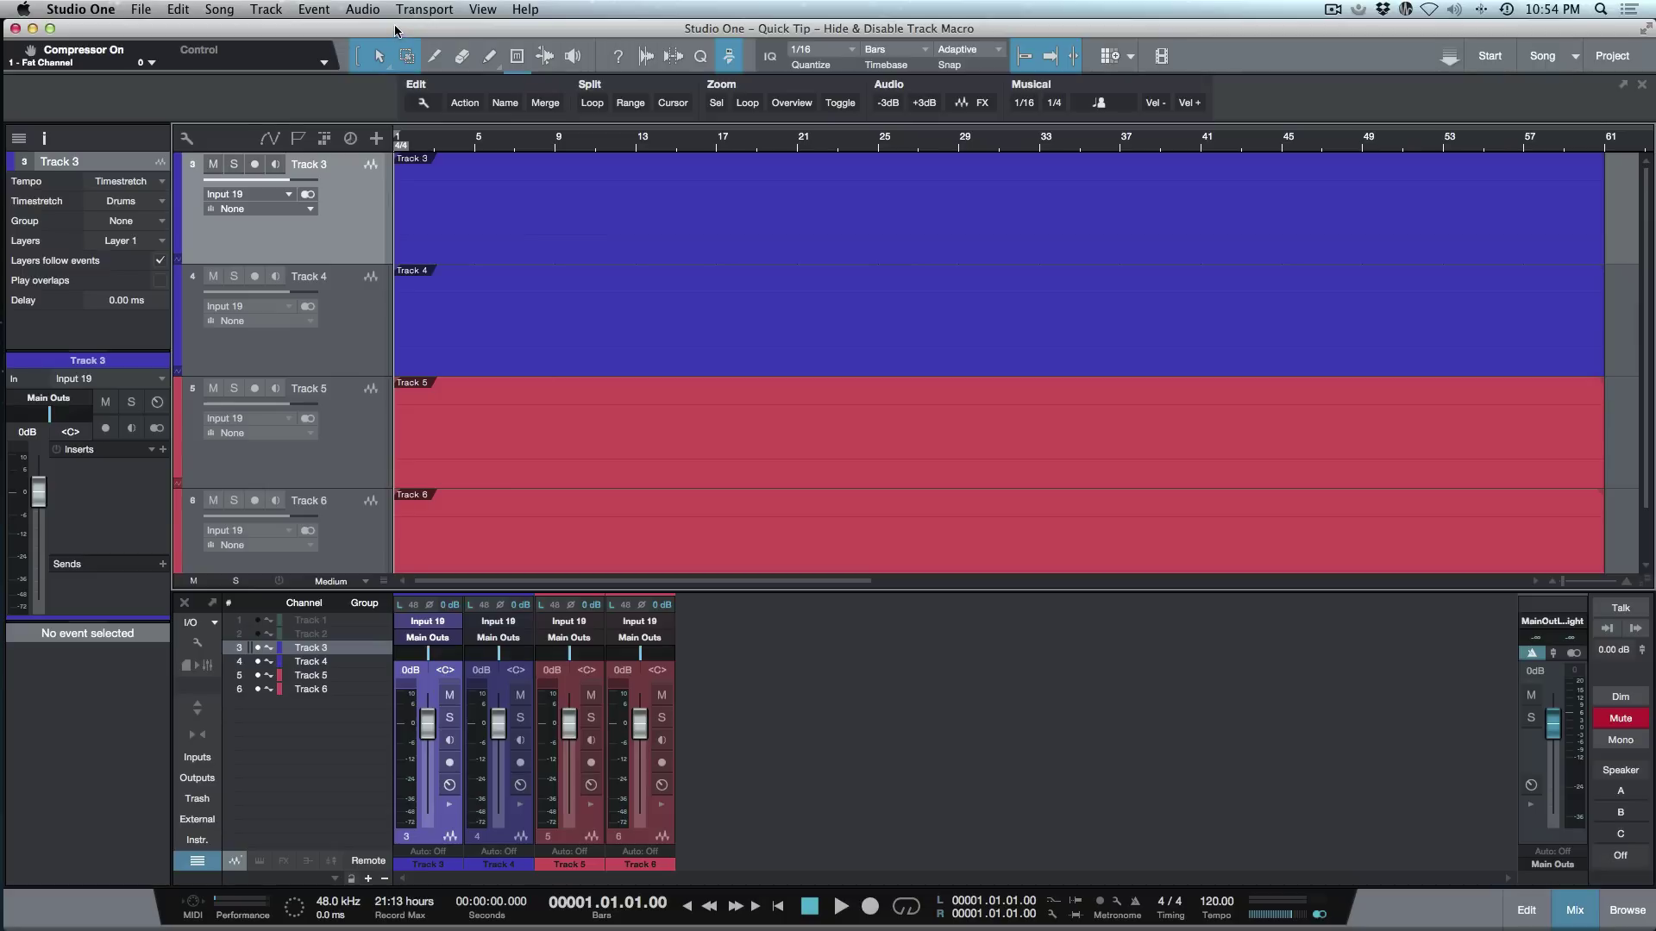
left_click(79, 10)
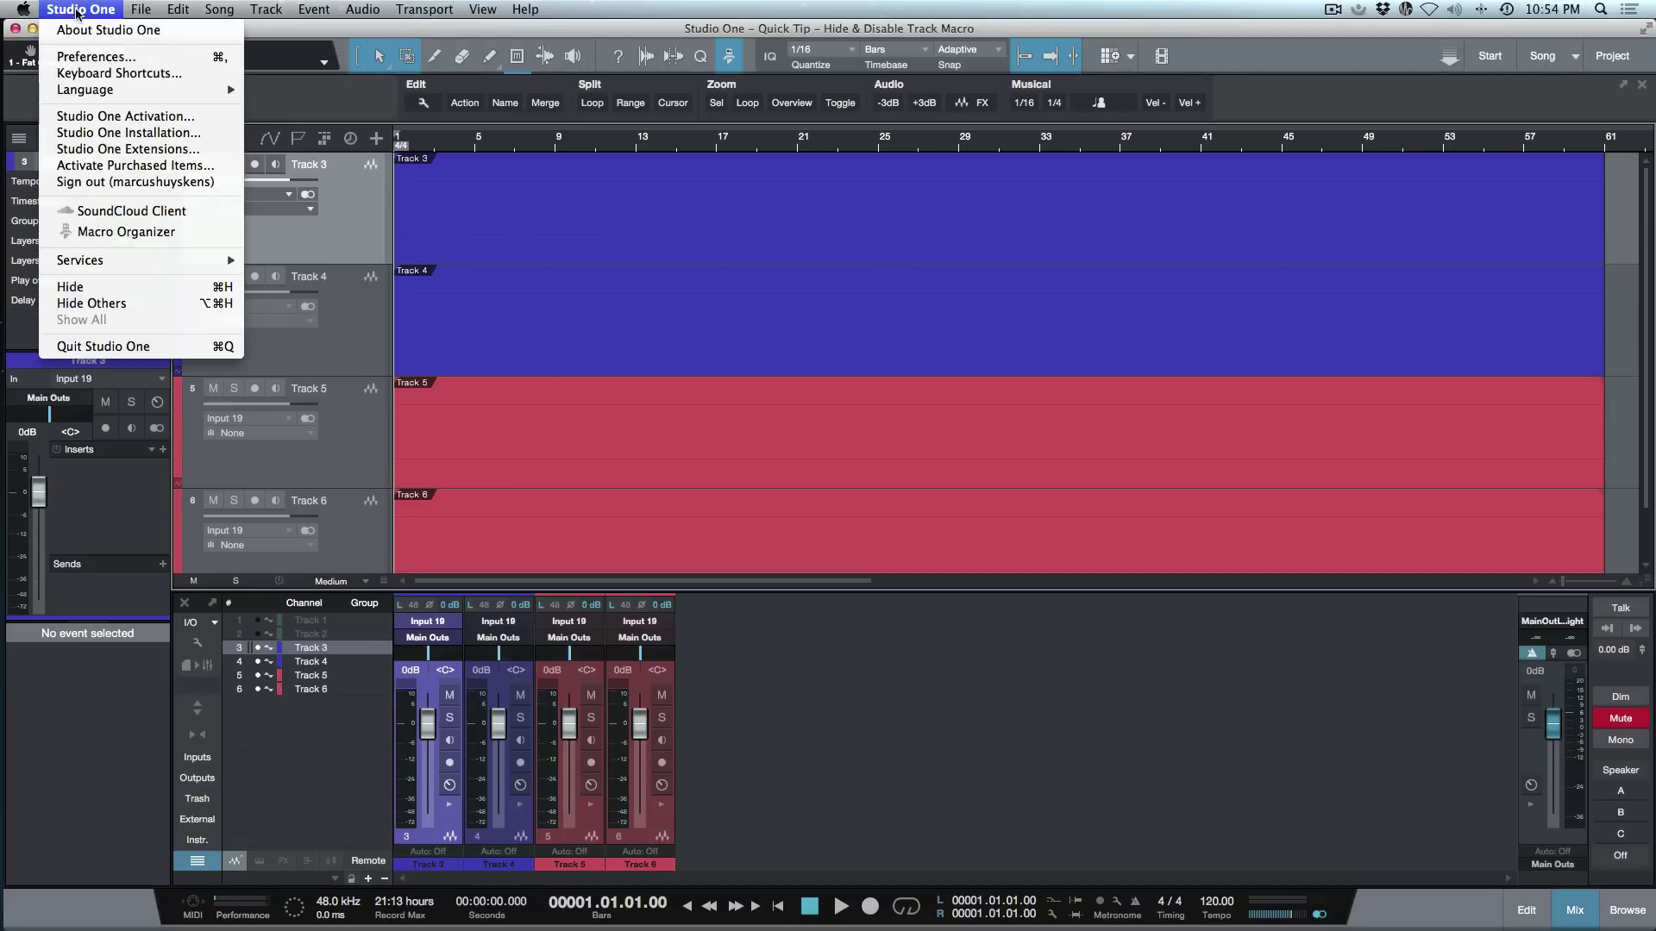
left_click(115, 73)
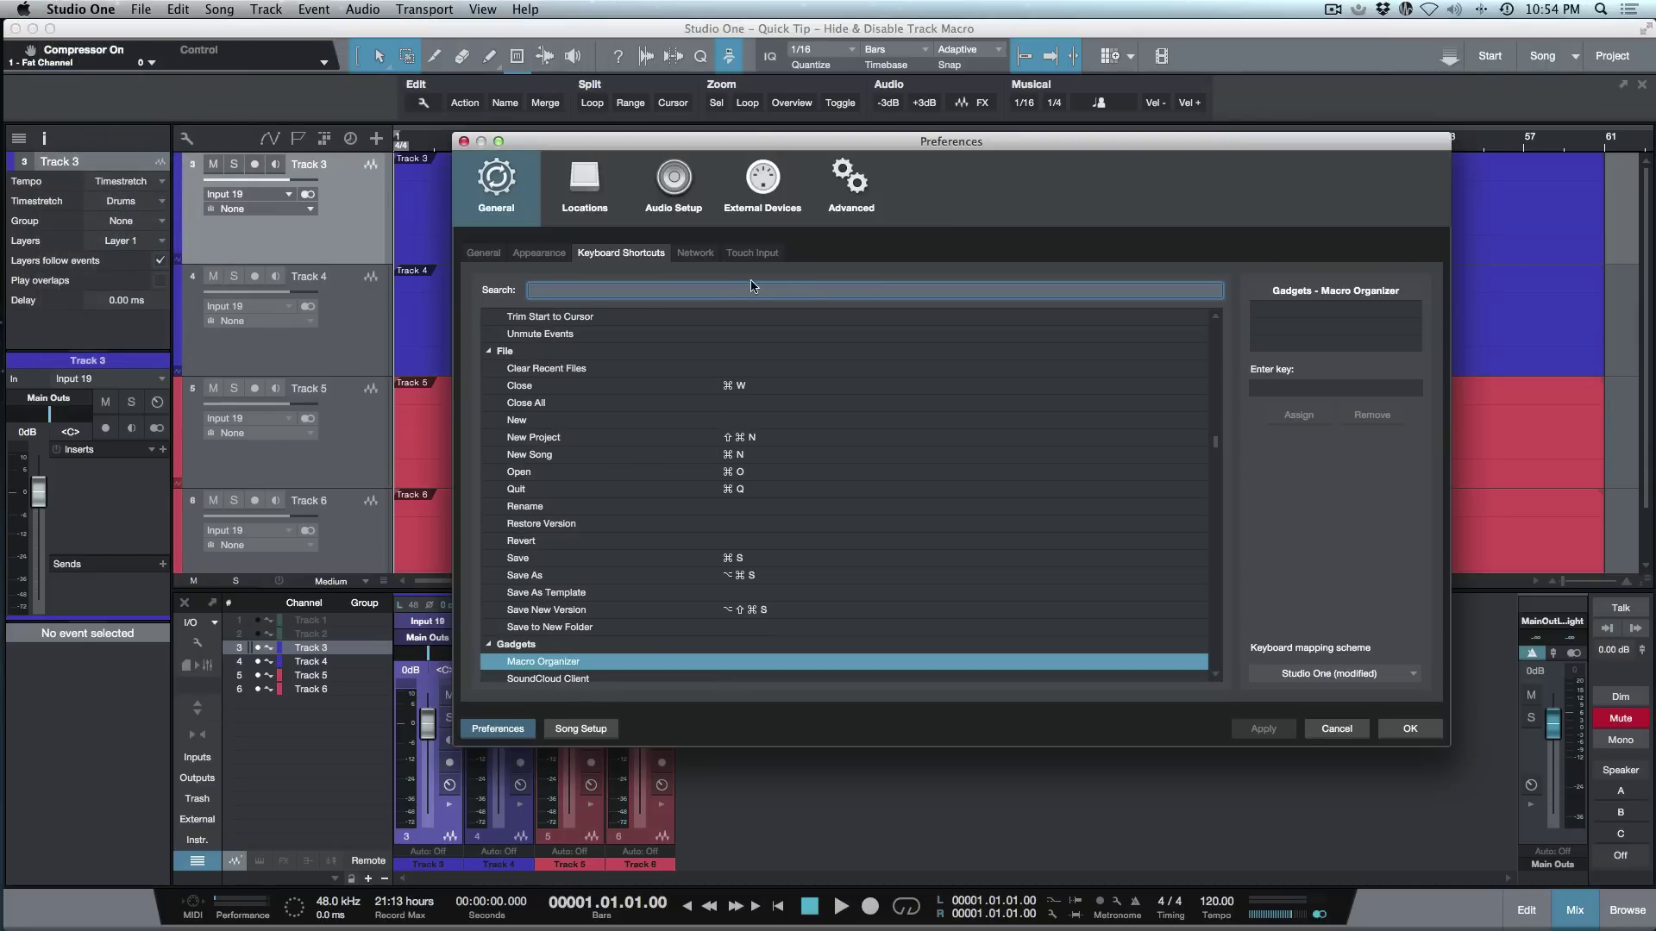
type("hide")
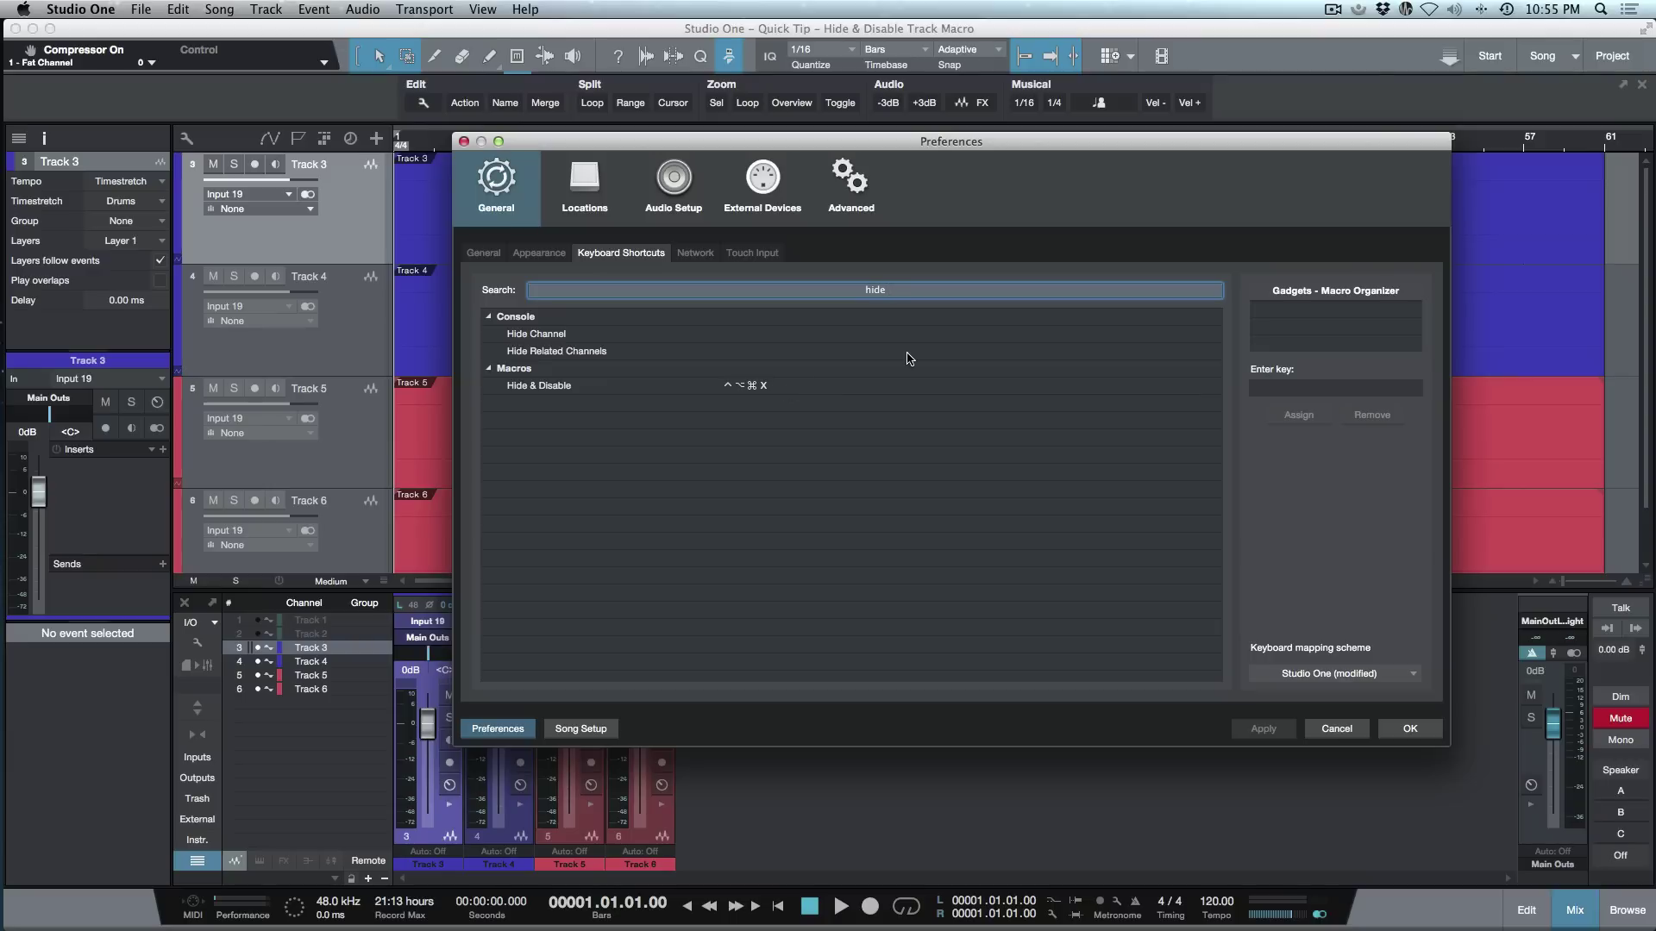
left_click(1303, 387)
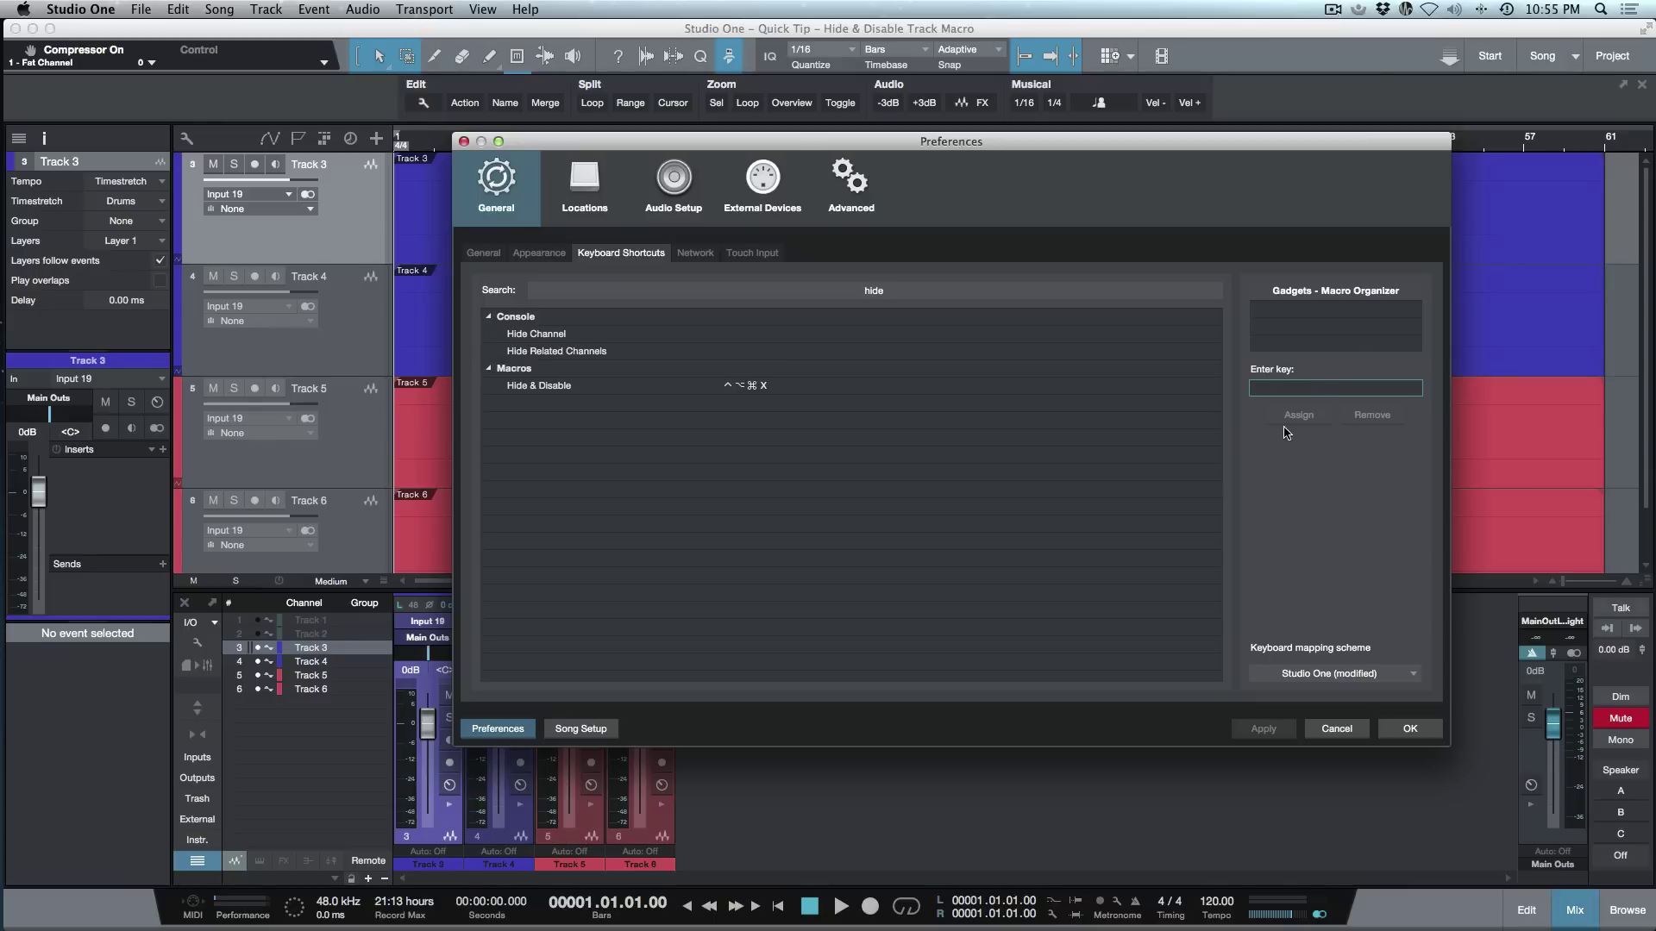
left_click(1417, 728)
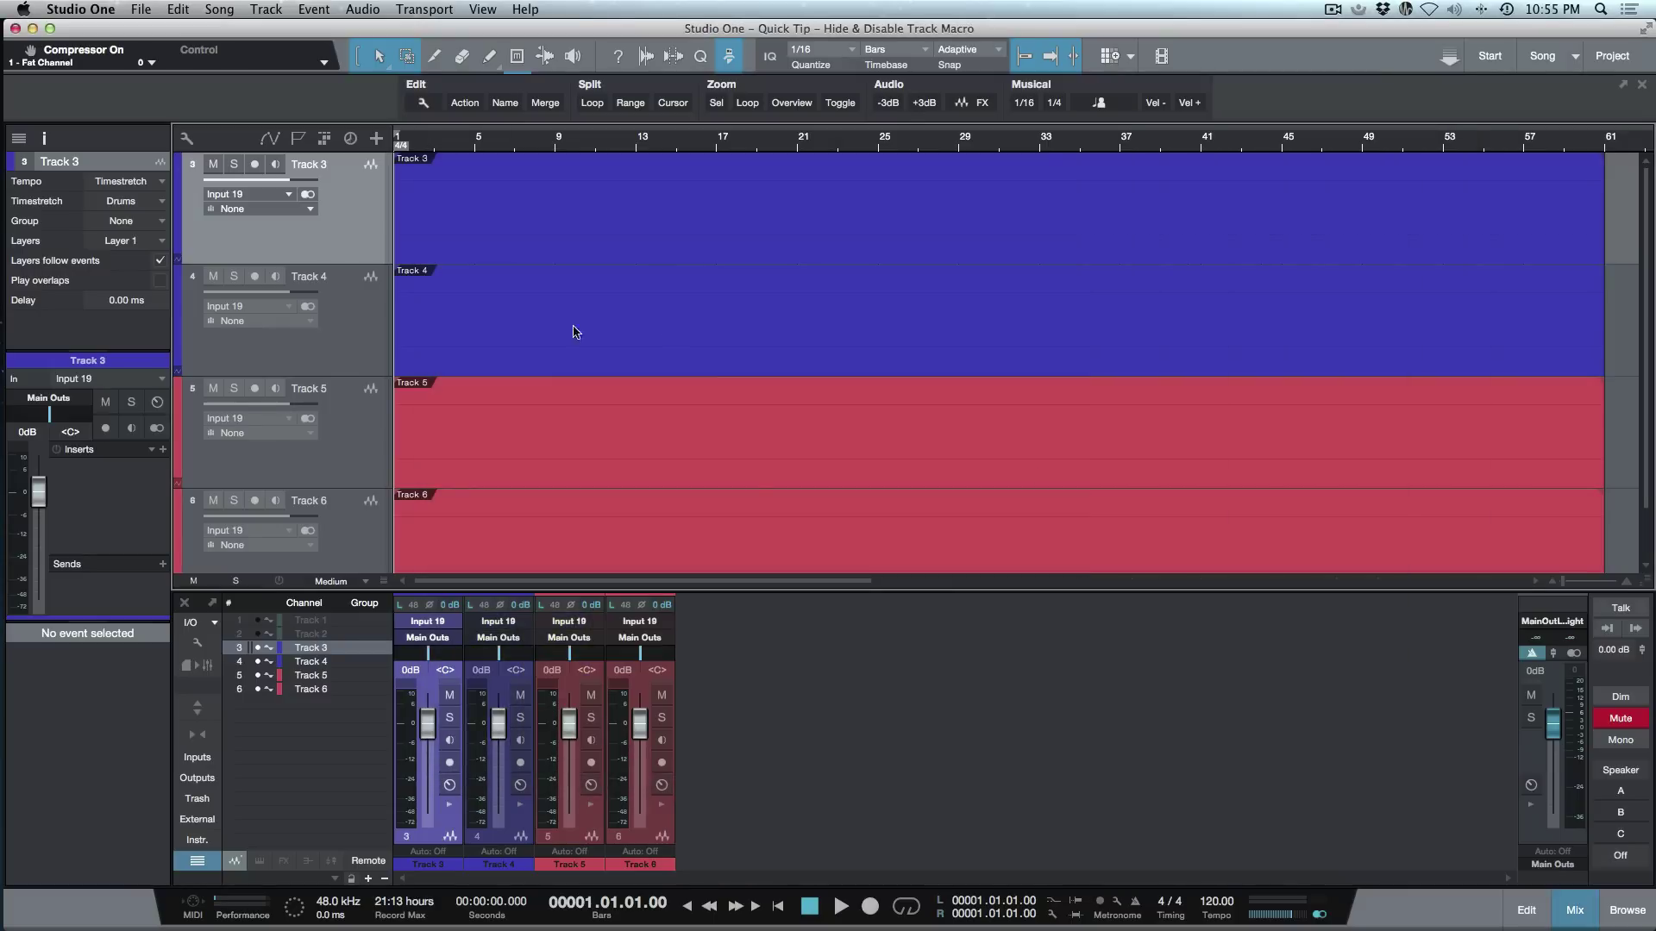
Hide and disable Tracks 4 and 5 with the Ctrl+H macro shortcut.
left_click(365, 352)
left_click(365, 439, "shift")
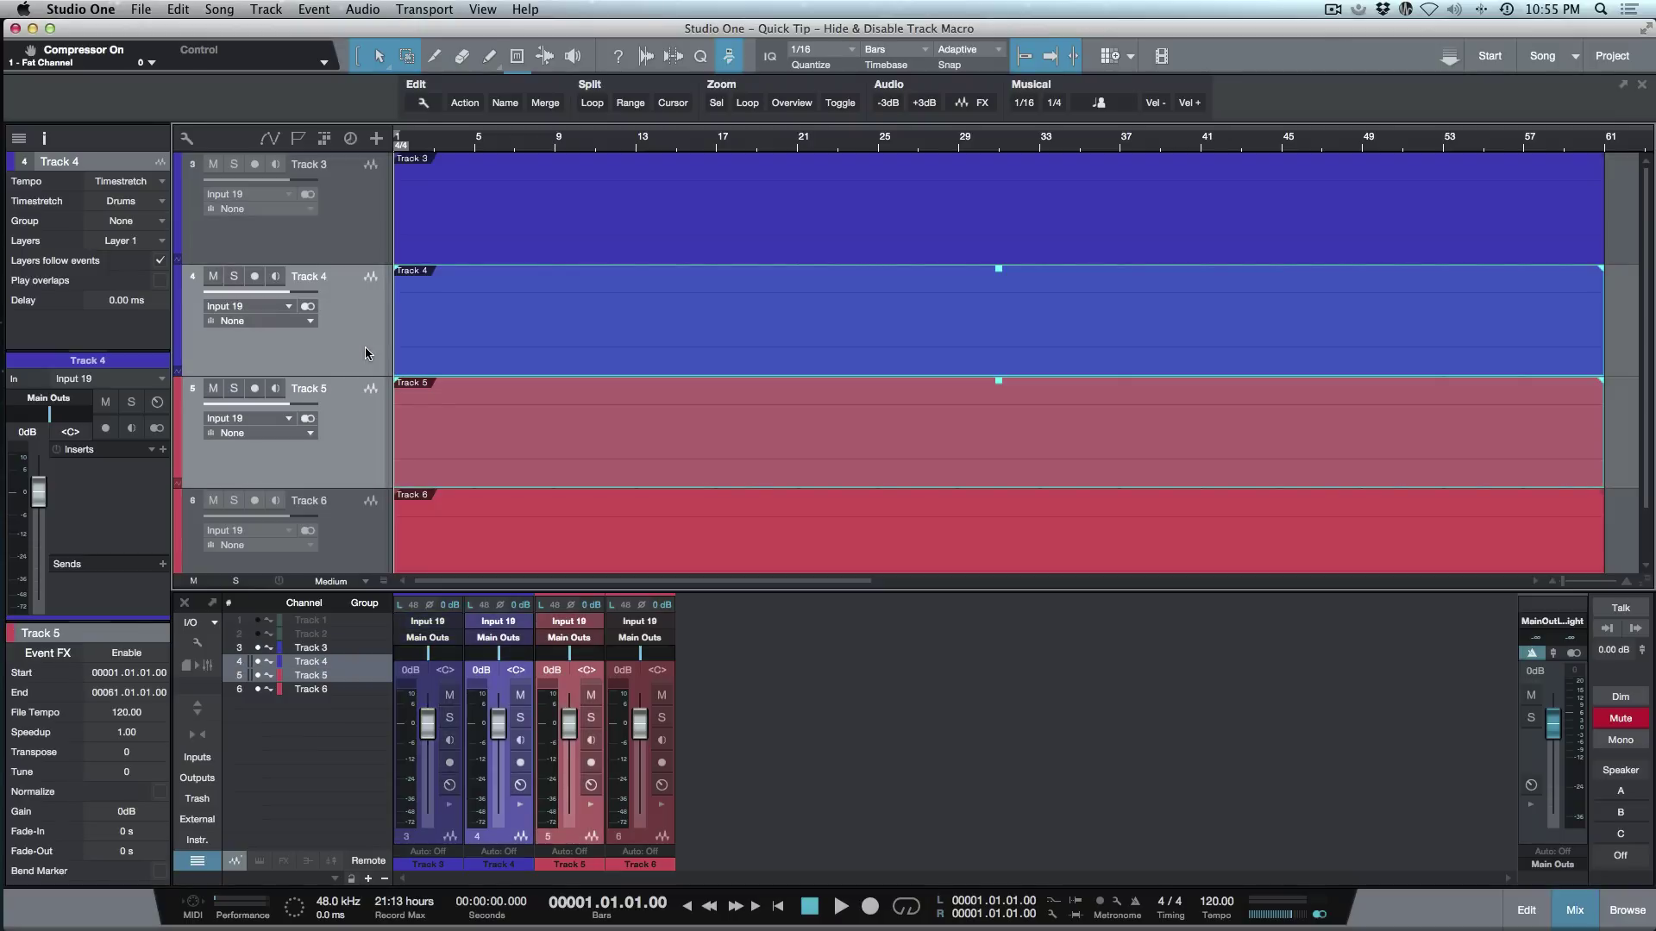
key("ctrl+h")
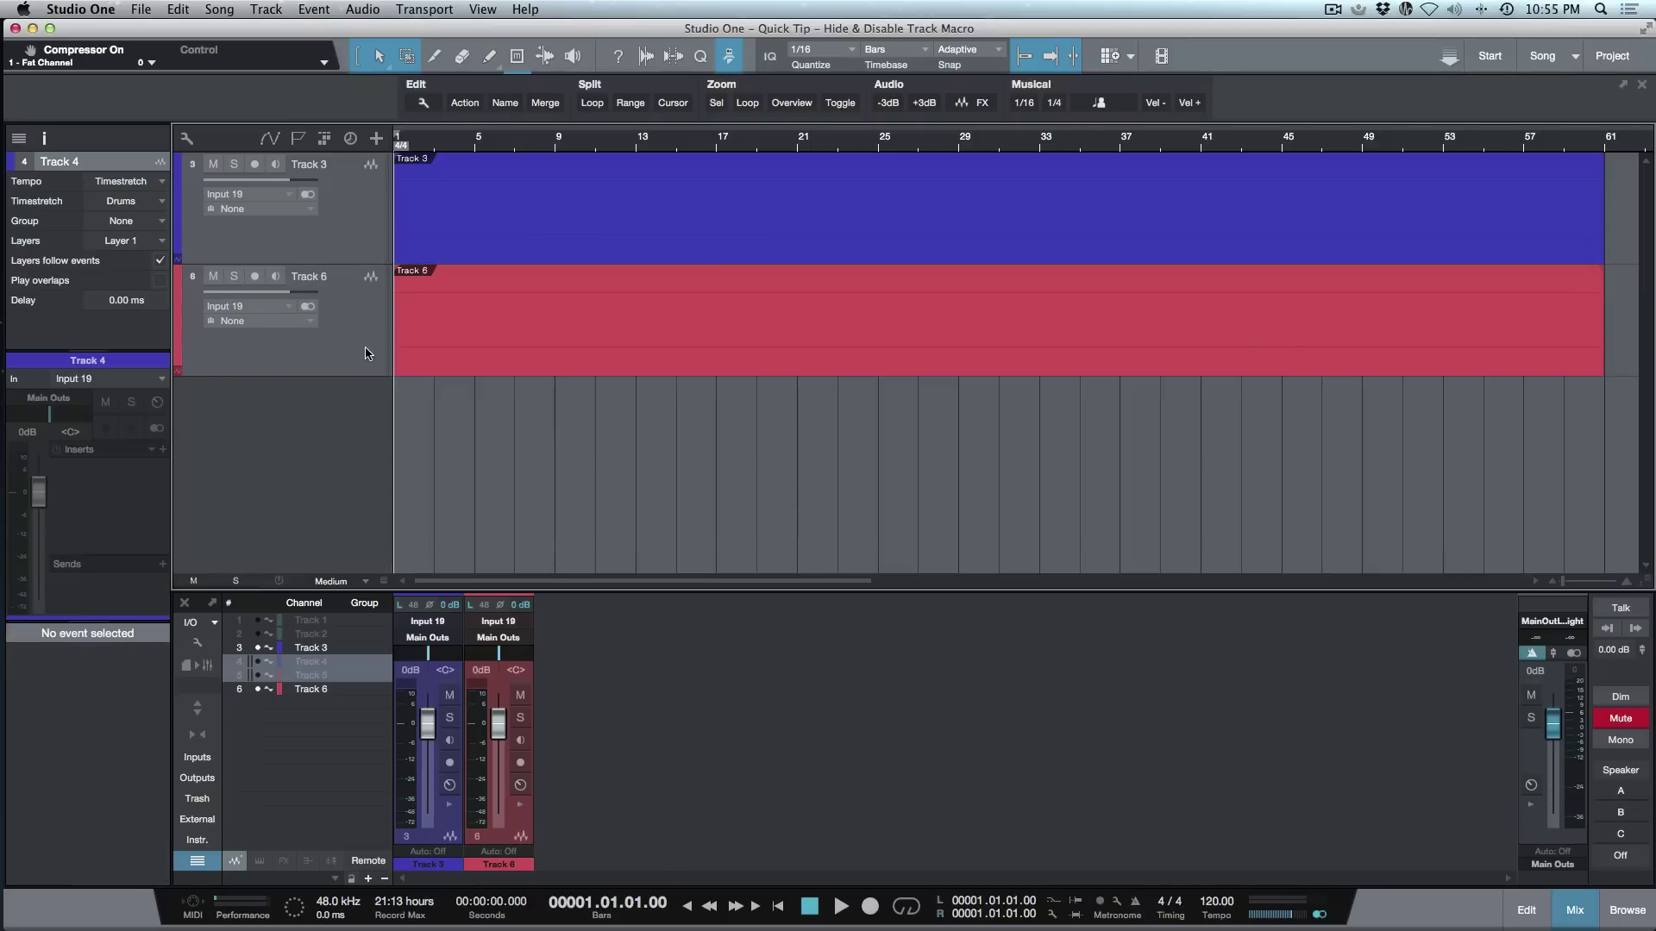
key("ctrl+Down")
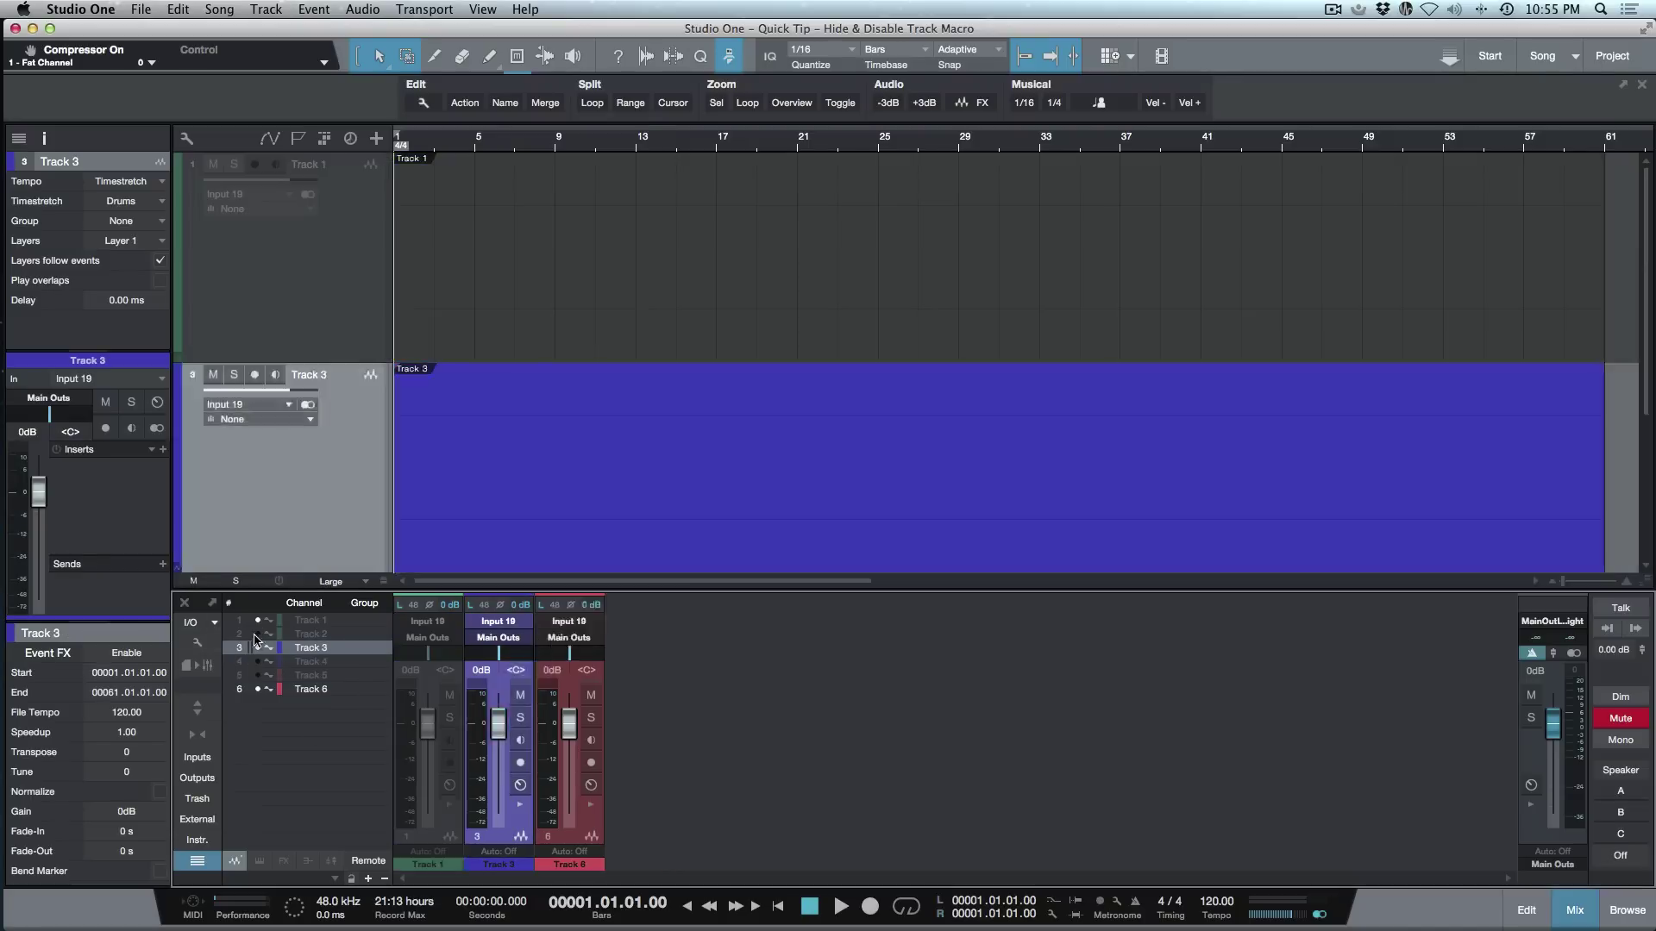
Unhide the hidden tracks so all six tracks fit in the view.
left_click(258, 634)
left_click(264, 668)
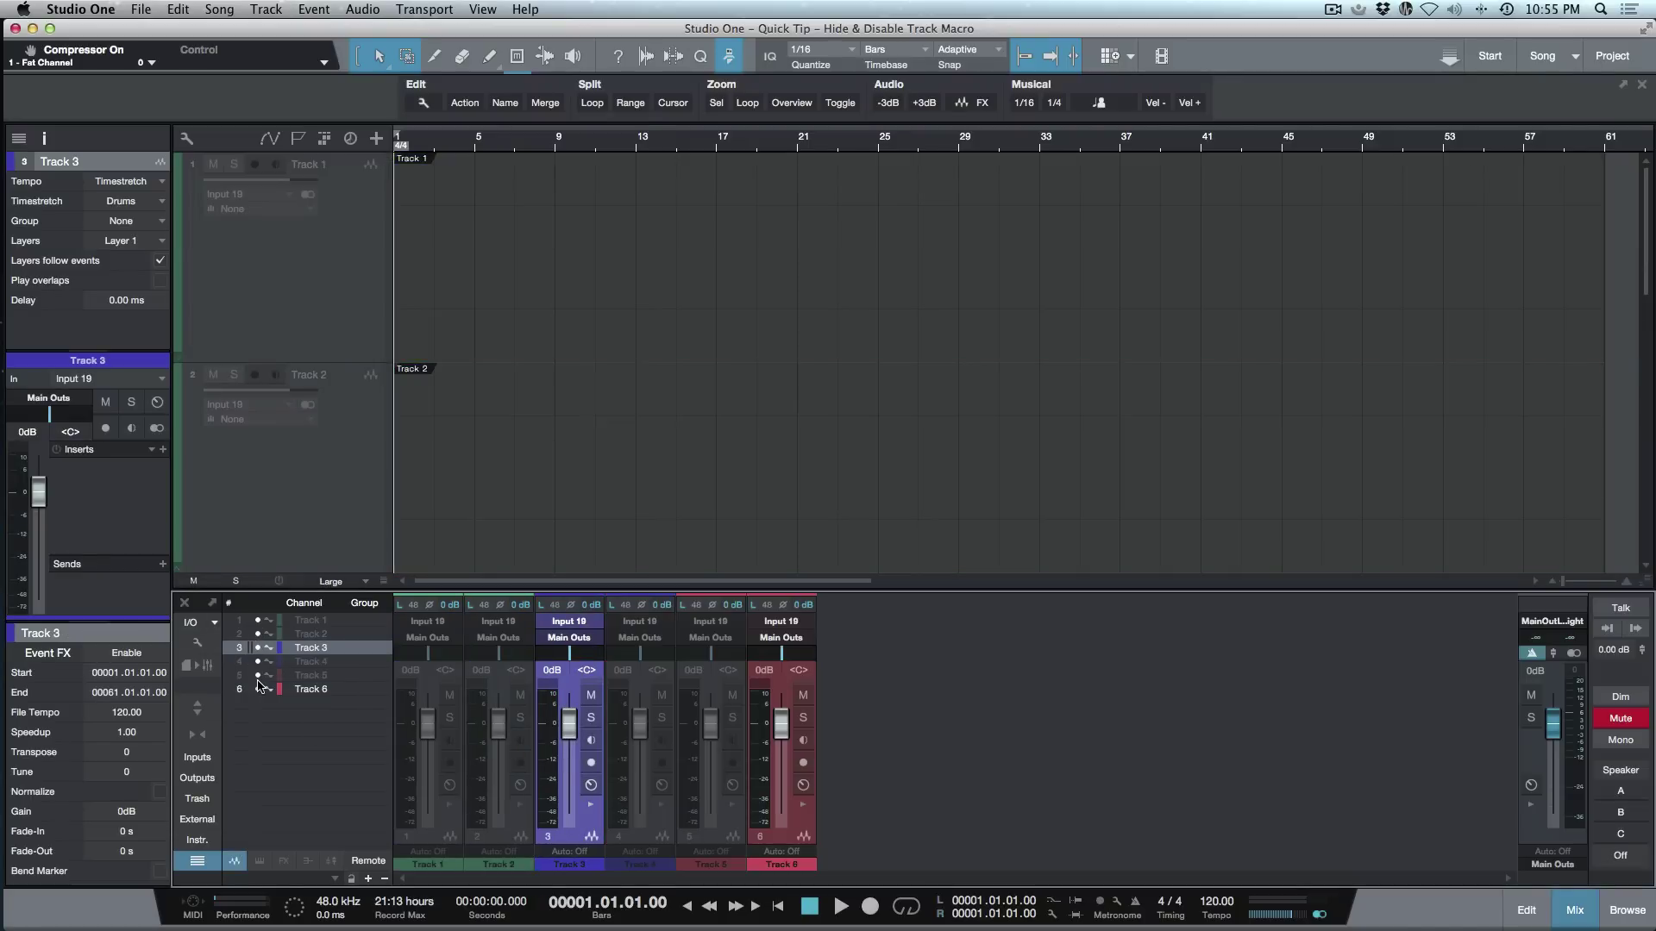
left_click(258, 687)
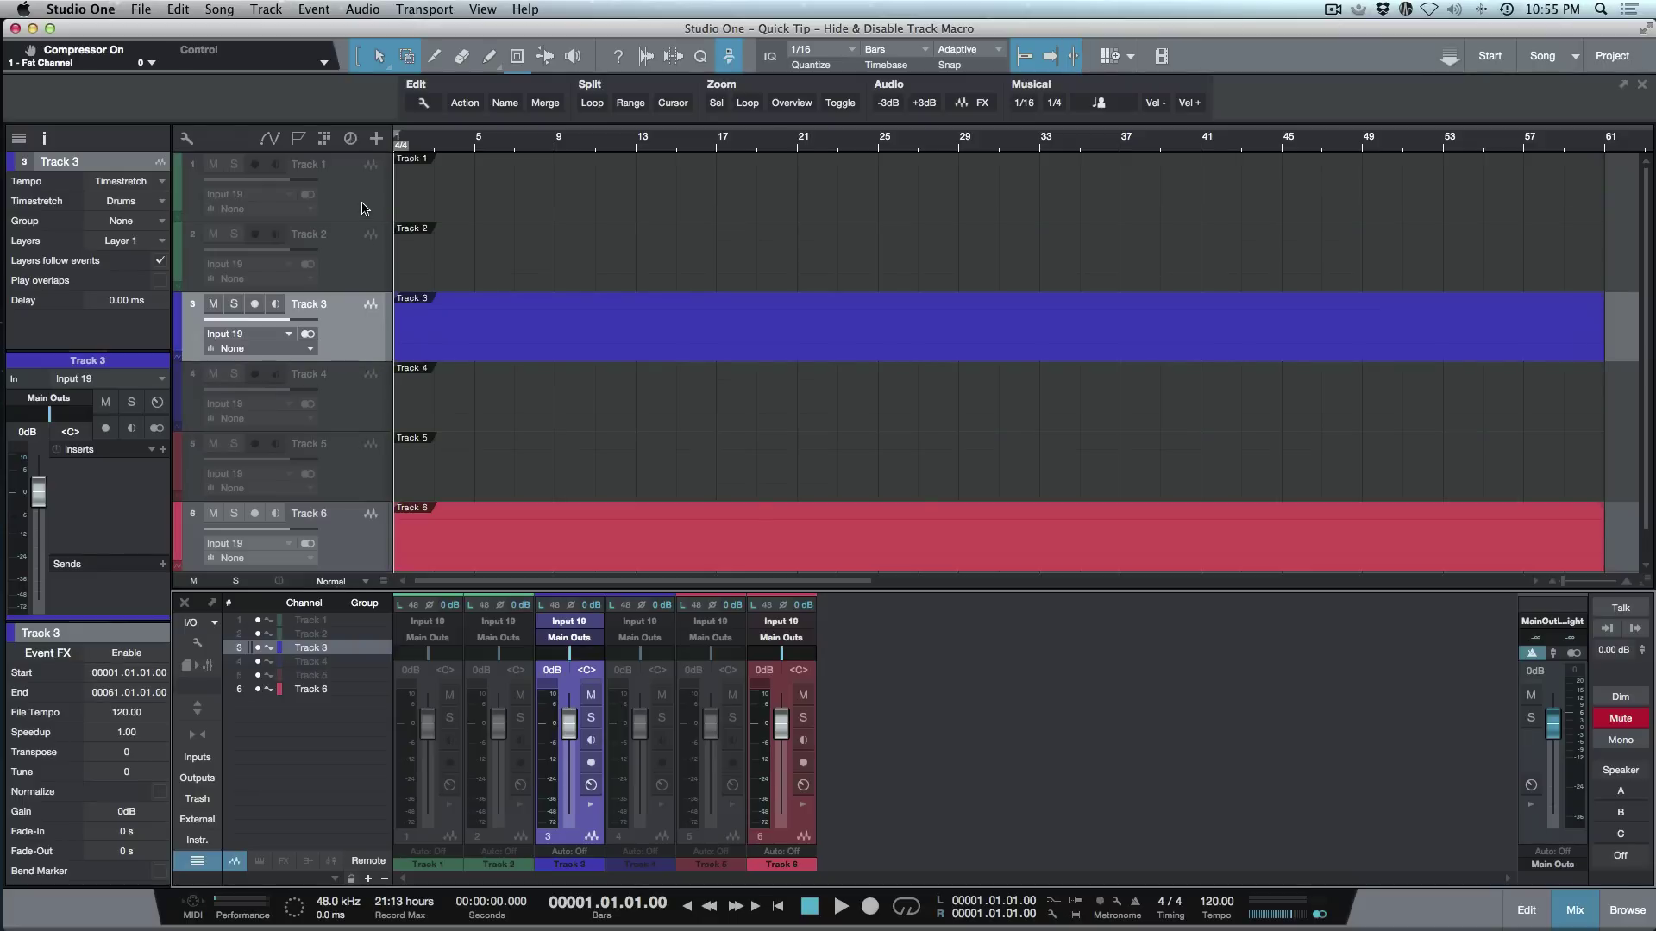
Re-enable Tracks 1–2 and Tracks 4–5 via Enable Selected Tracks.
left_click(369, 232)
left_click(355, 272, "shift")
right_click(356, 272)
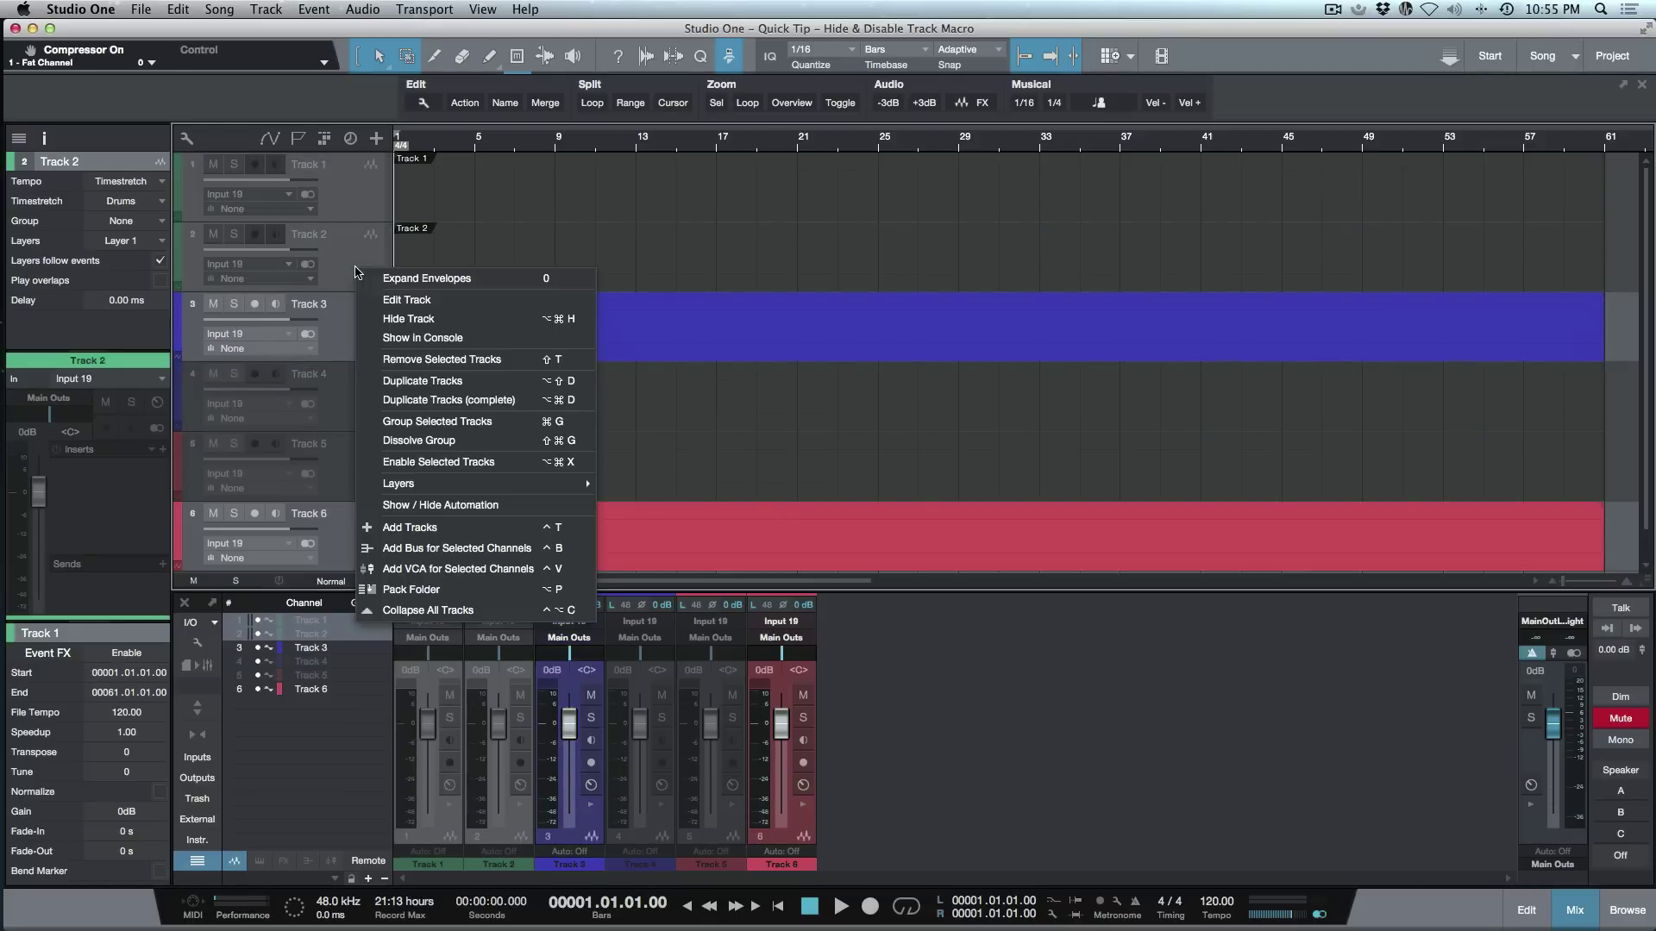
left_click(414, 468)
left_click(372, 408)
left_click(345, 481, "shift")
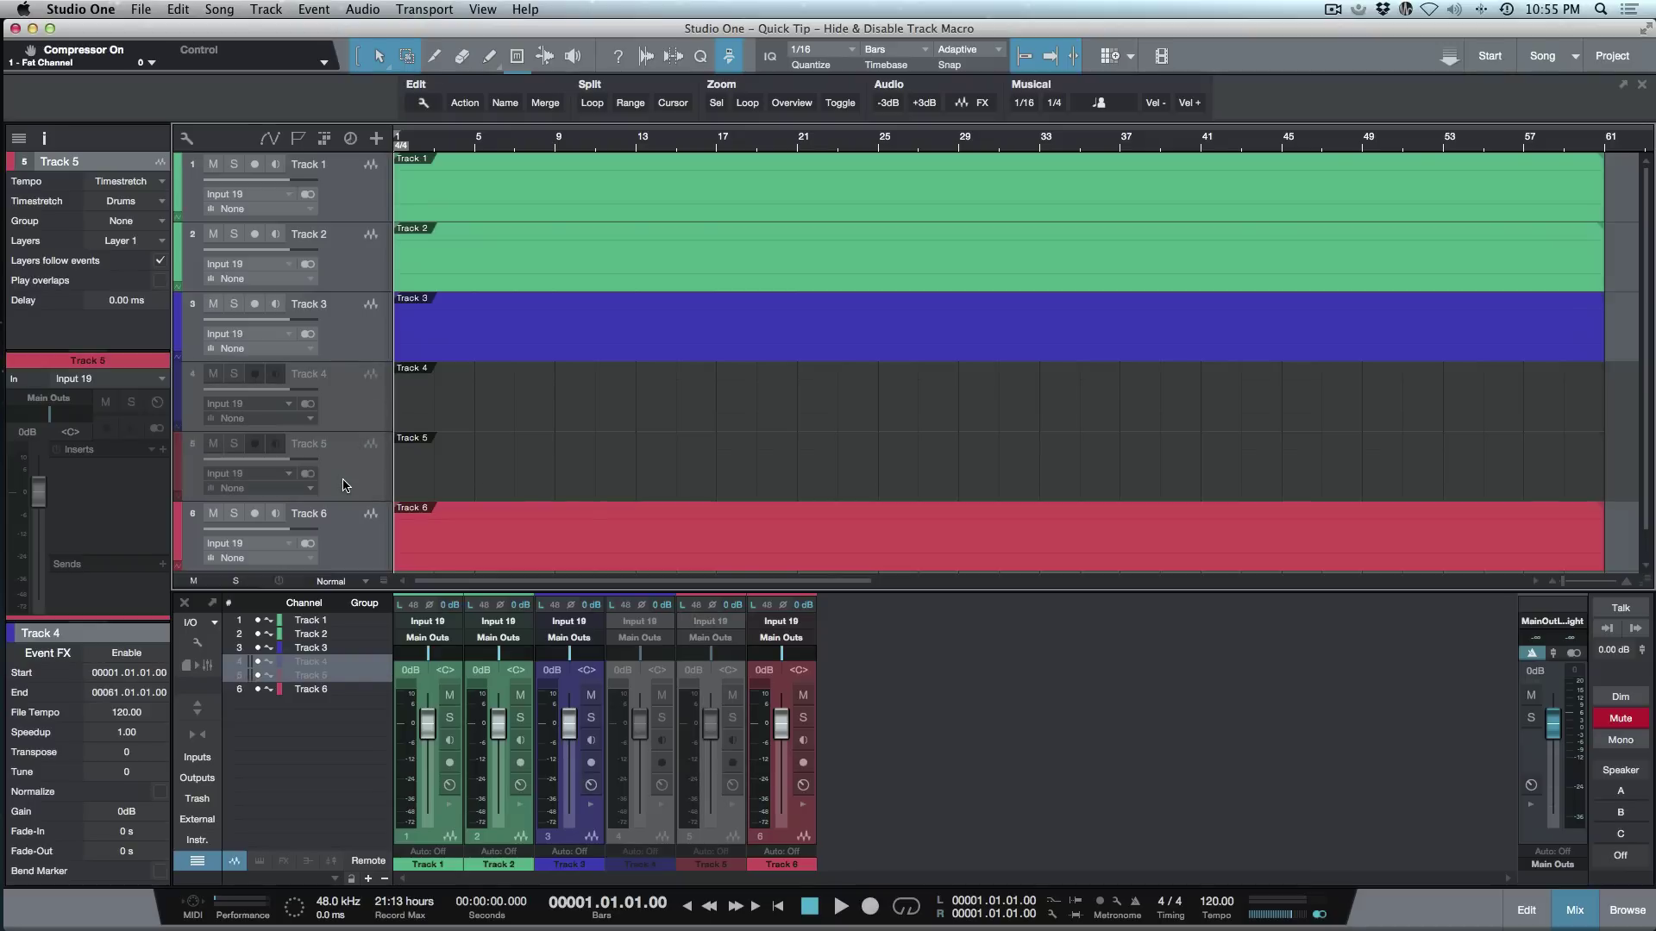
right_click(346, 485)
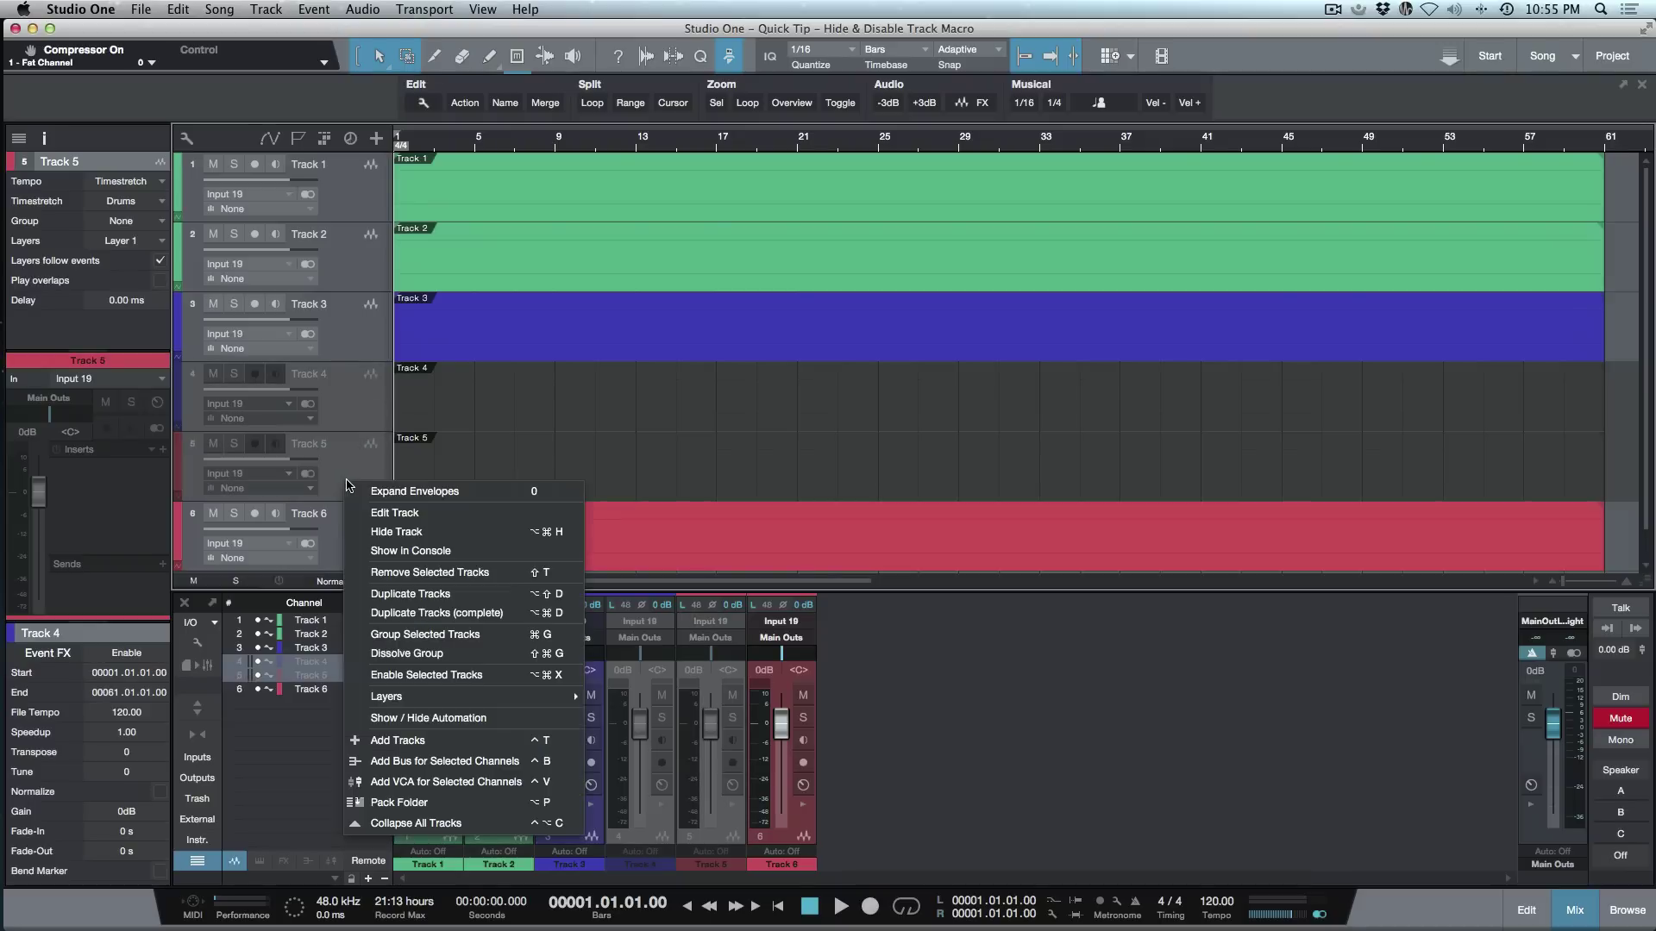
left_click(425, 677)
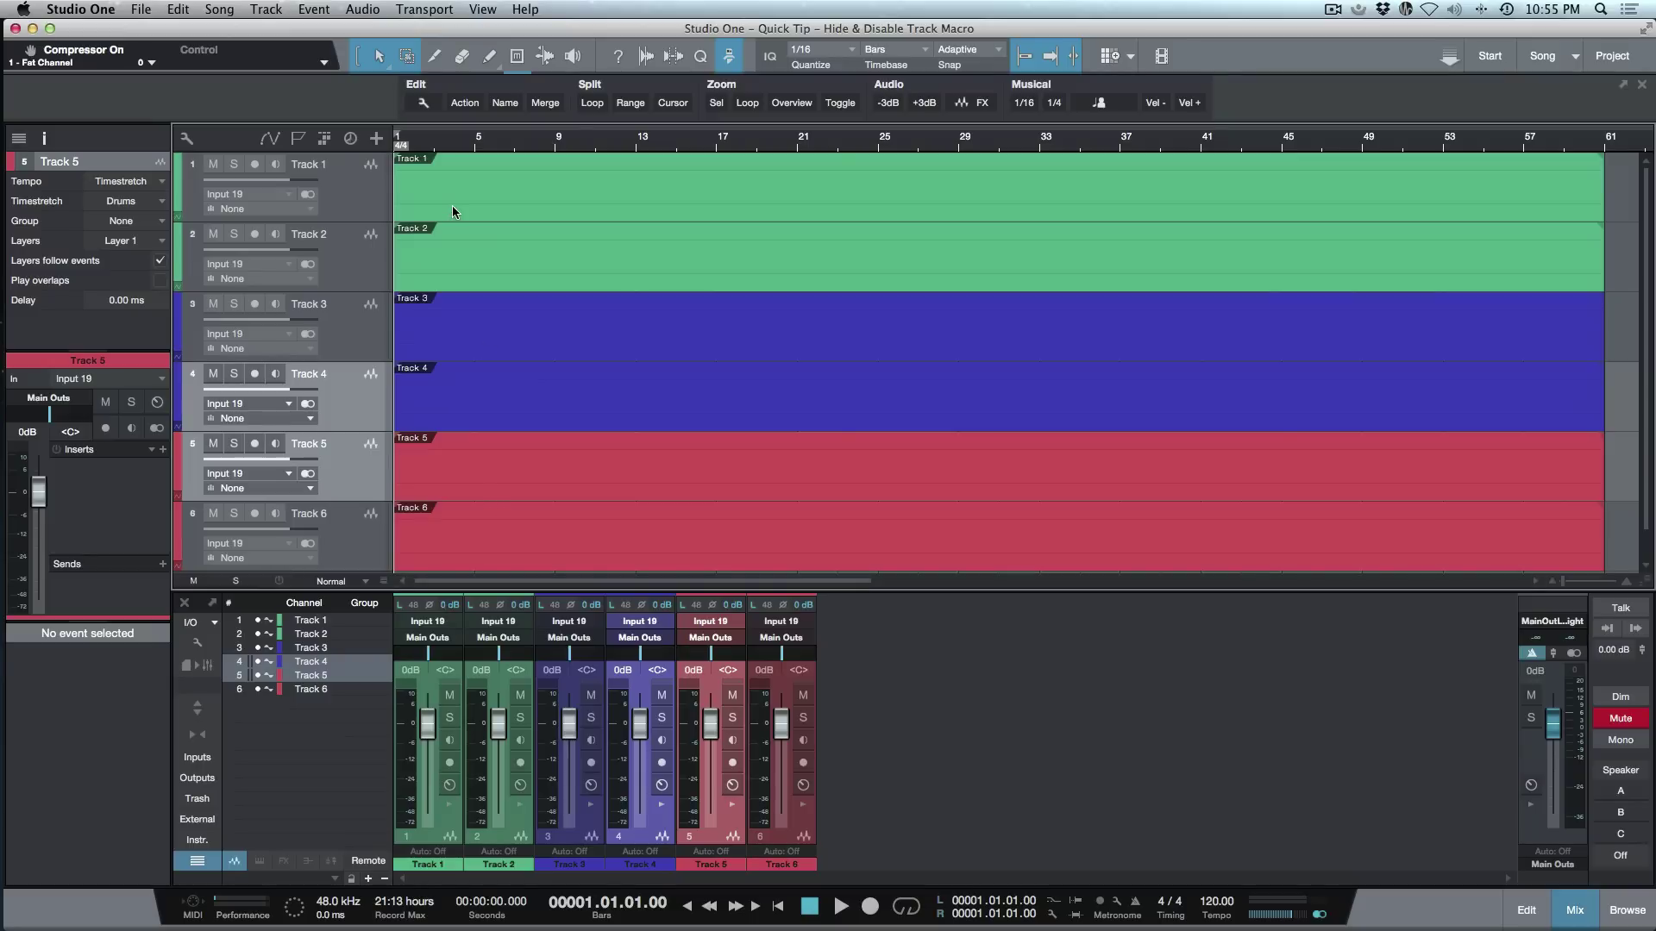
Hide and disable Tracks 1–3 with Ctrl+H, then Track 4 the same way.
left_click(359, 201)
left_click(355, 329, "shift")
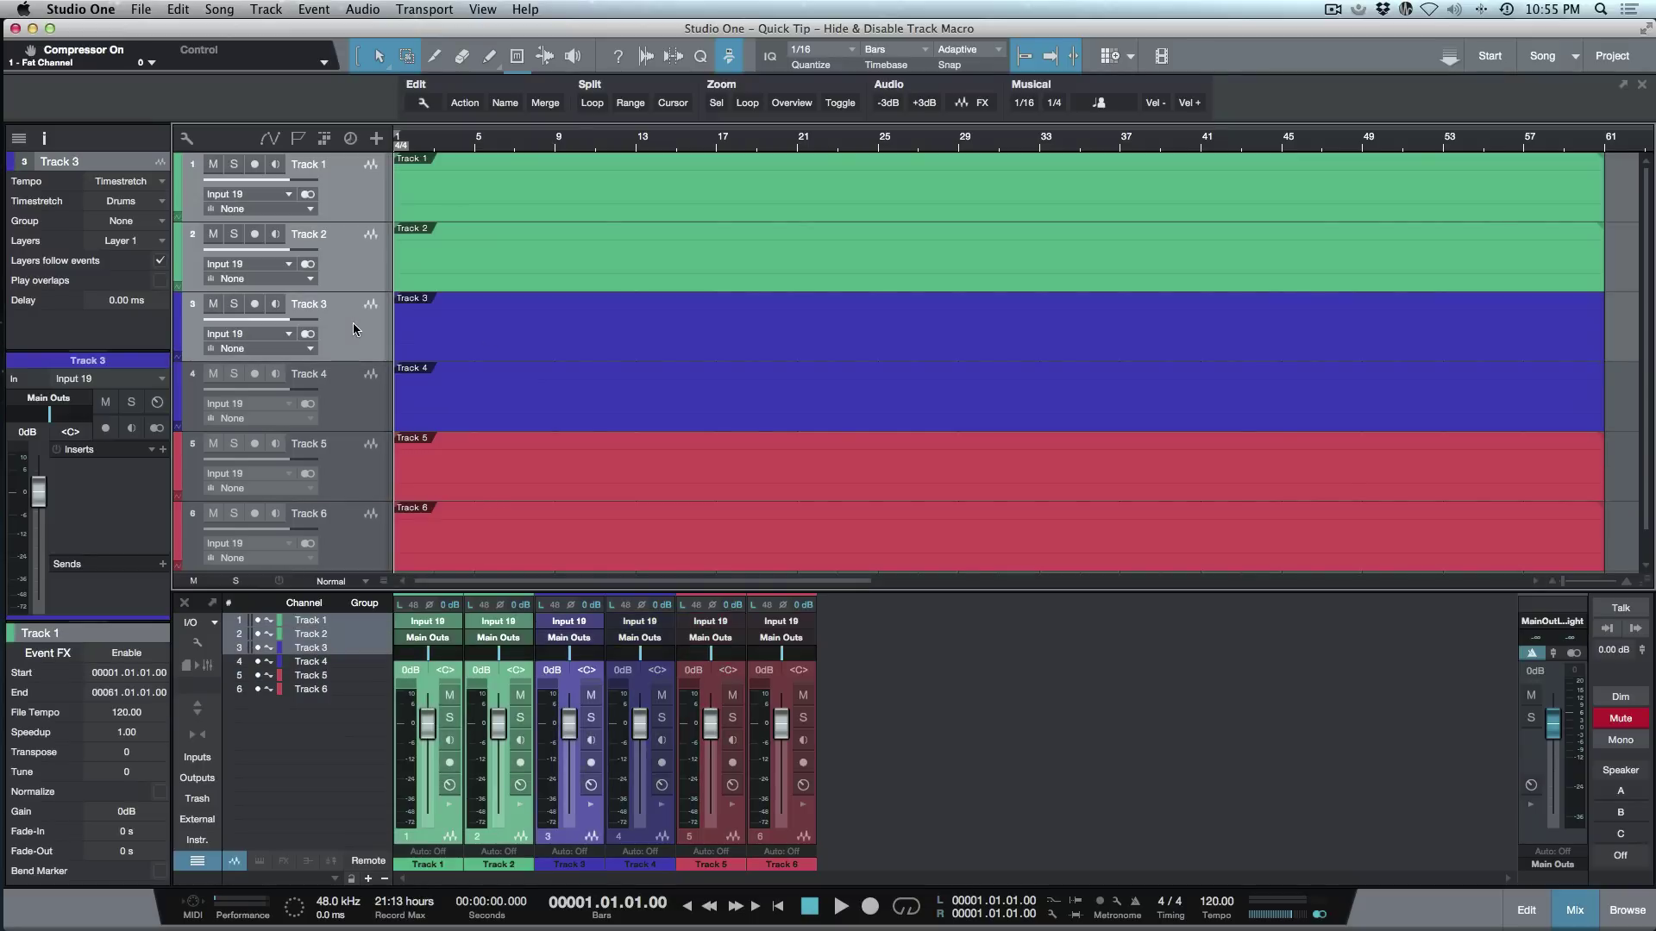
key("ctrl+h")
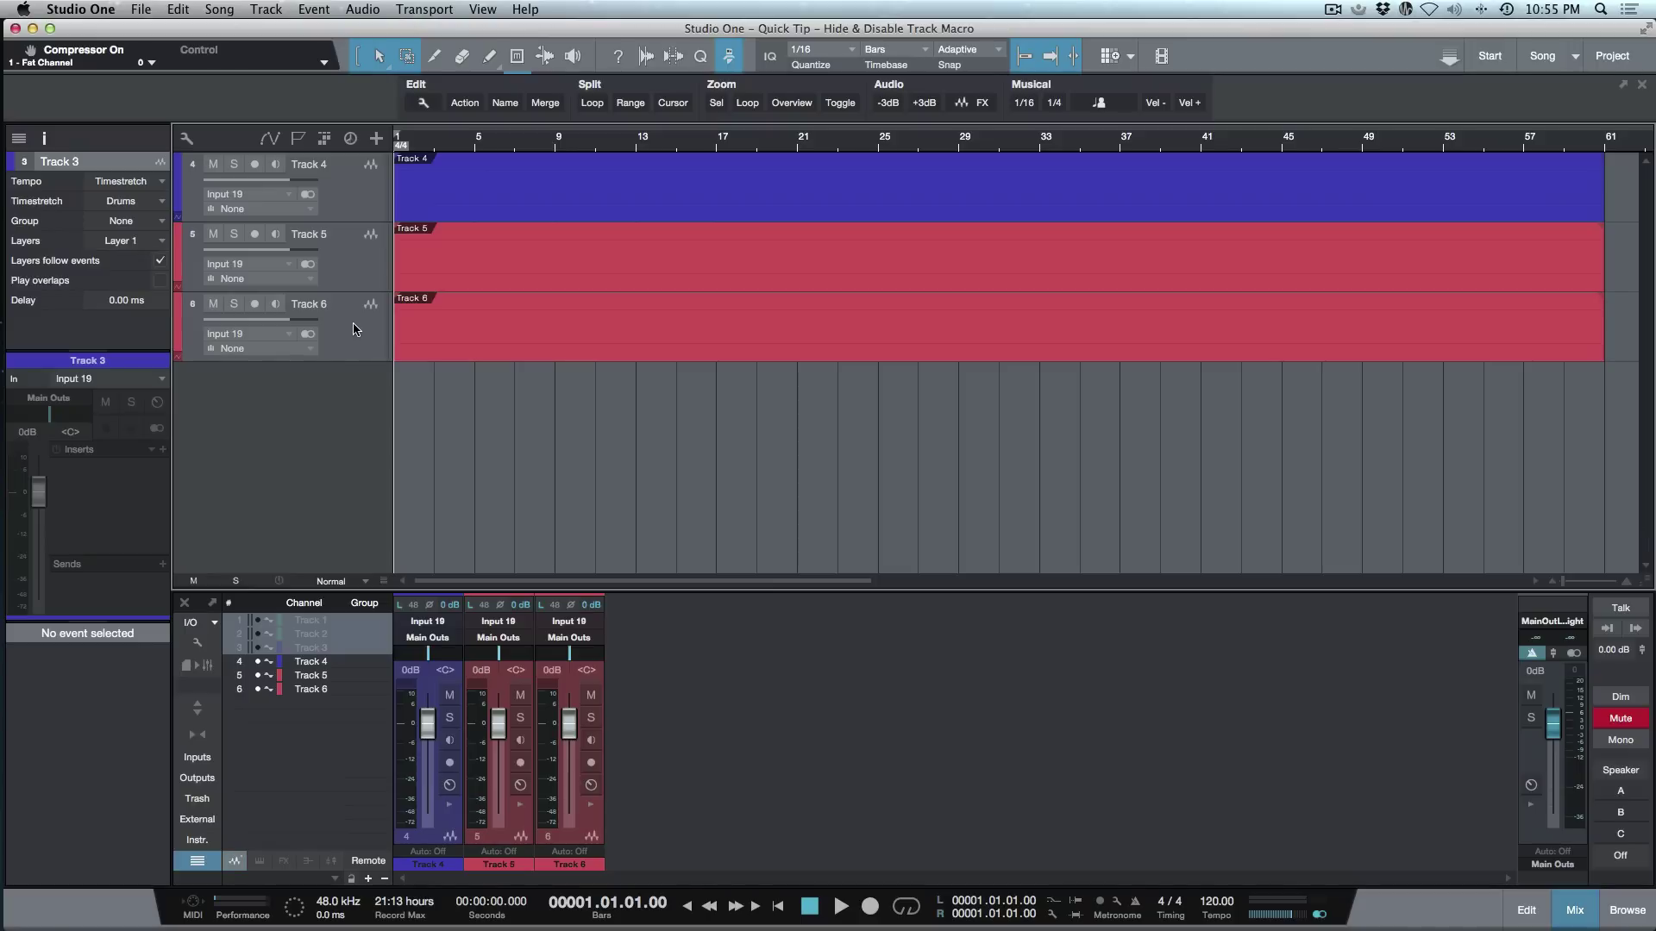
key("ctrl+0")
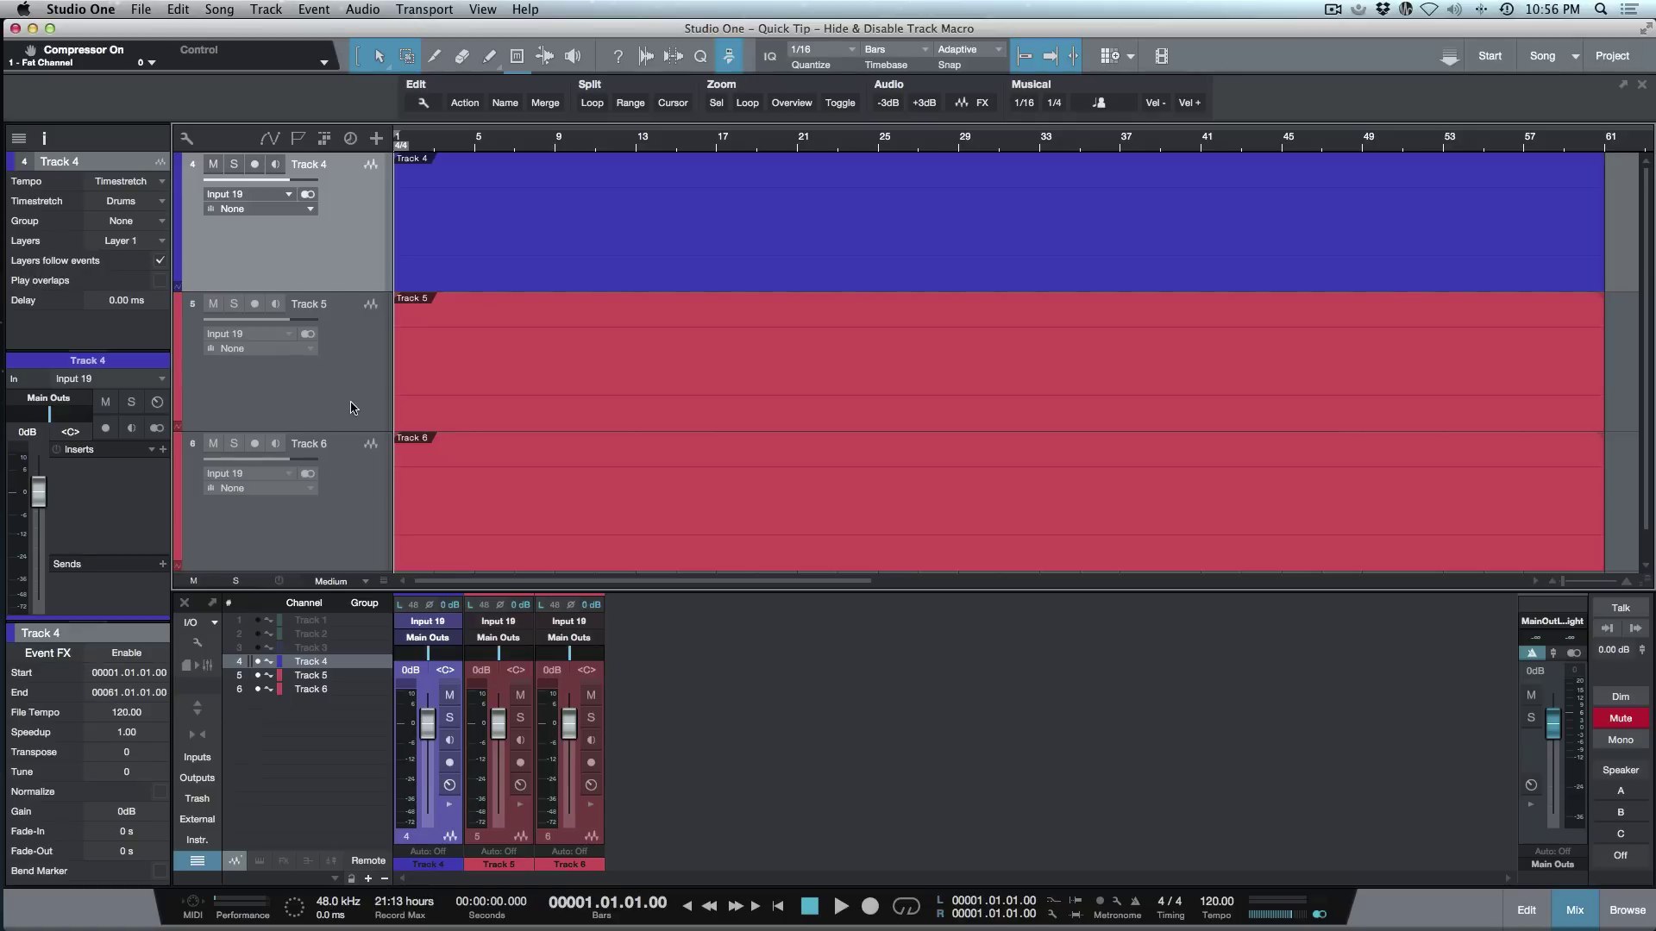
key("ctrl+h")
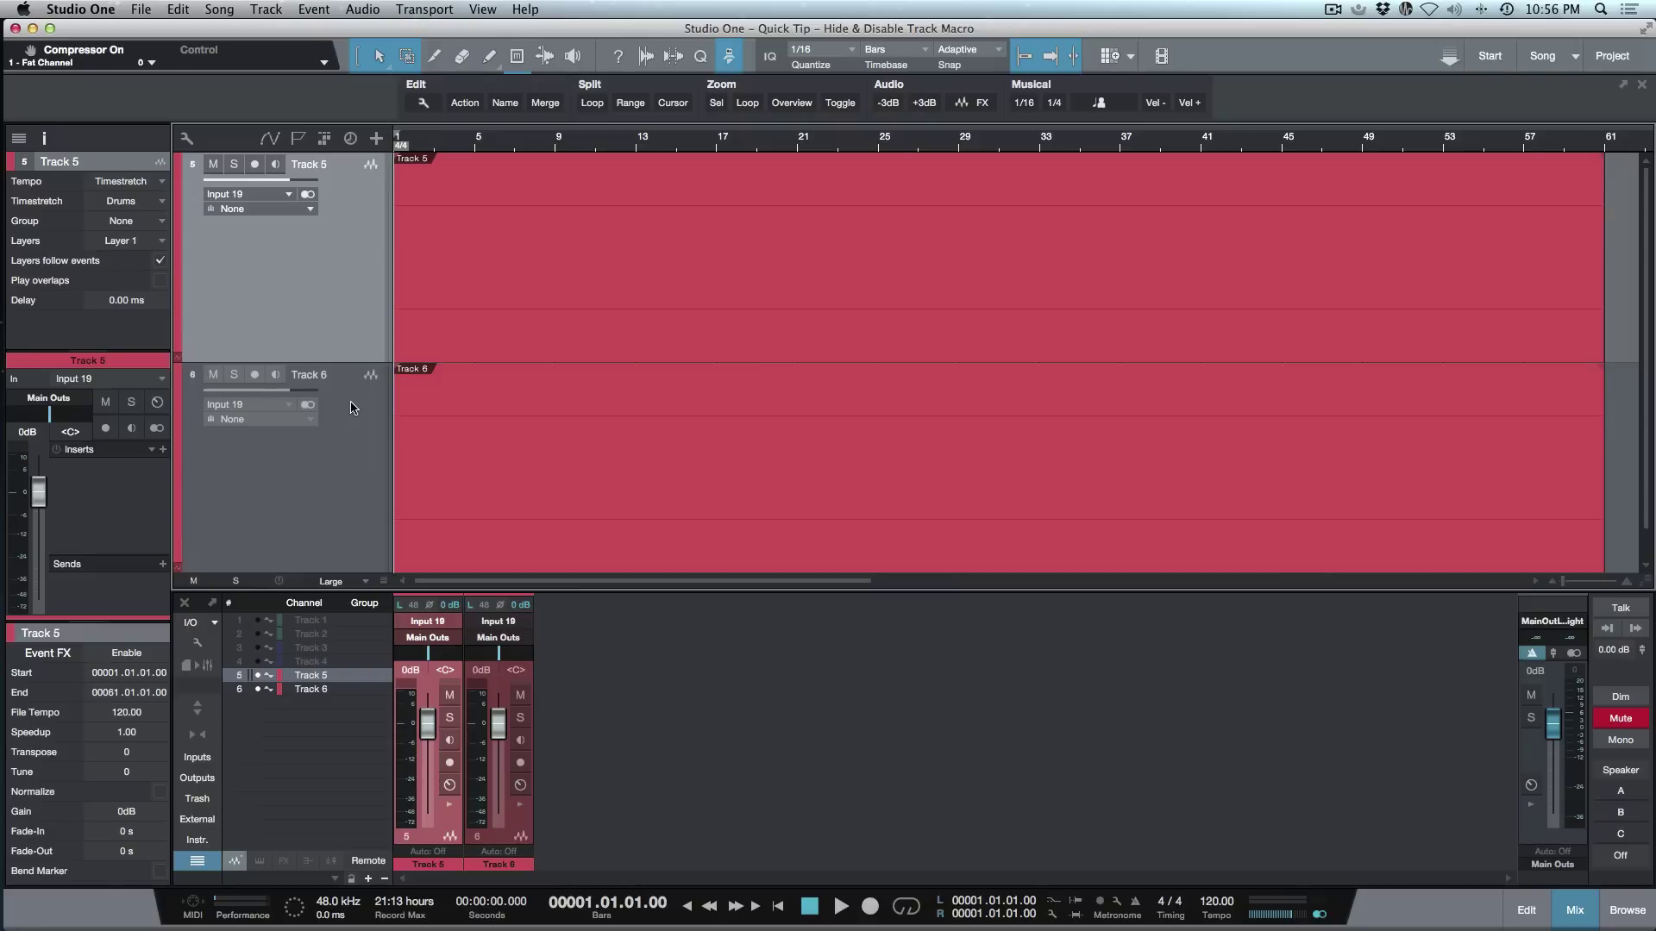